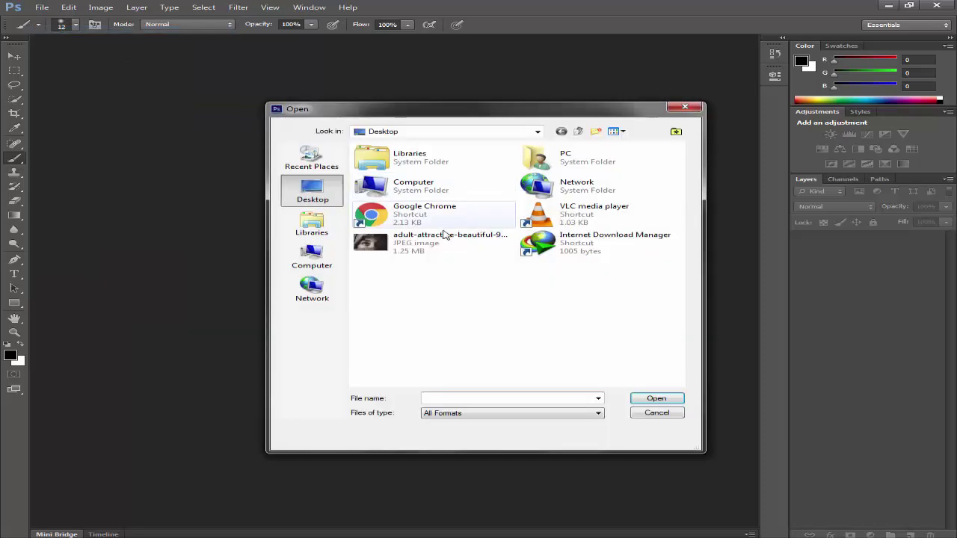
Step: Open adult-attractive-beautiful-906052.jpg from the Desktop, passing it through Camera Raw with its default settings
{"action": "left_click", "coordinate": [443, 245]}
{"action": "left_click", "coordinate": [663, 404]}
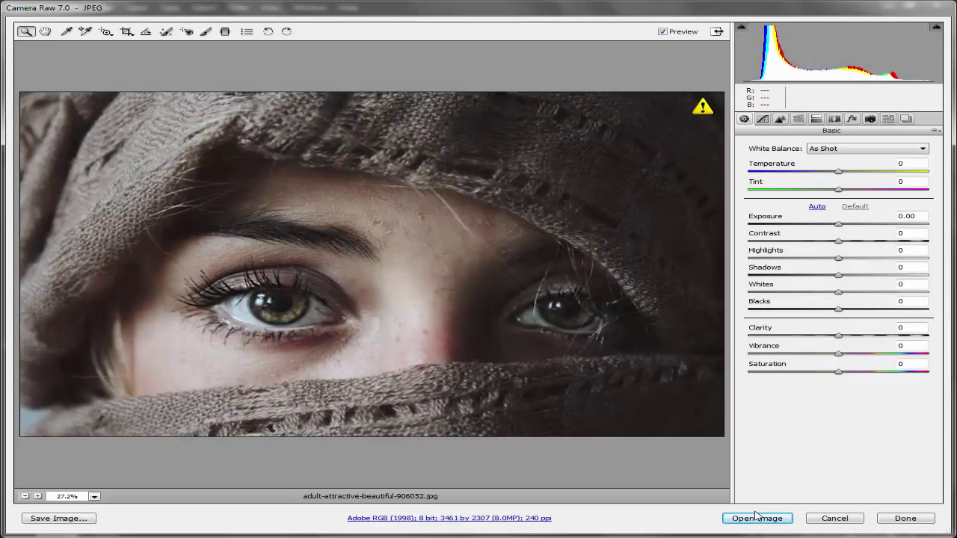
{"action": "left_click", "coordinate": [757, 517]}
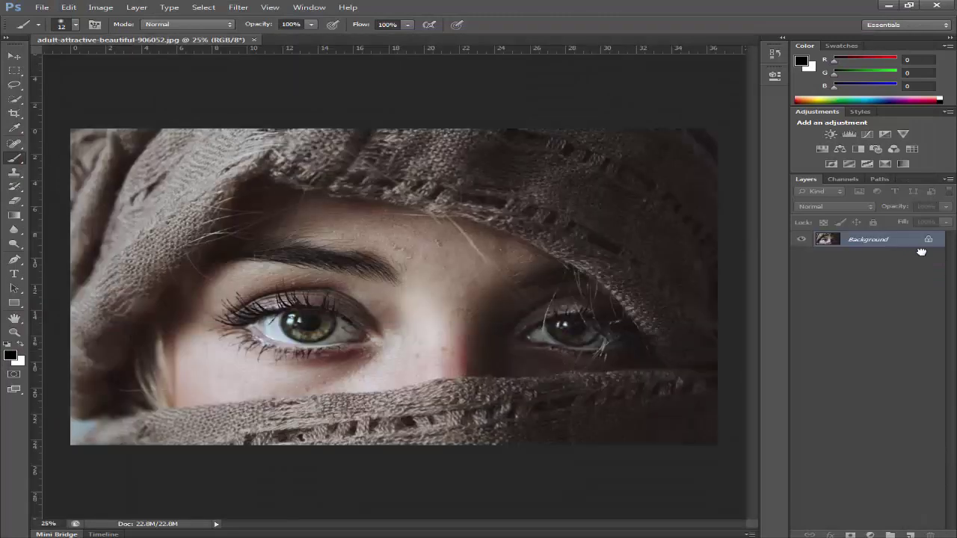
Step: Duplicate the Background layer and add a Curves adjustment layer above the copy
{"action": "left_click_drag", "start_coordinate": [921, 252], "coordinate": [915, 535]}
{"action": "left_click_drag", "start_coordinate": [880, 417], "coordinate": [888, 347]}
{"action": "left_click", "coordinate": [867, 534]}
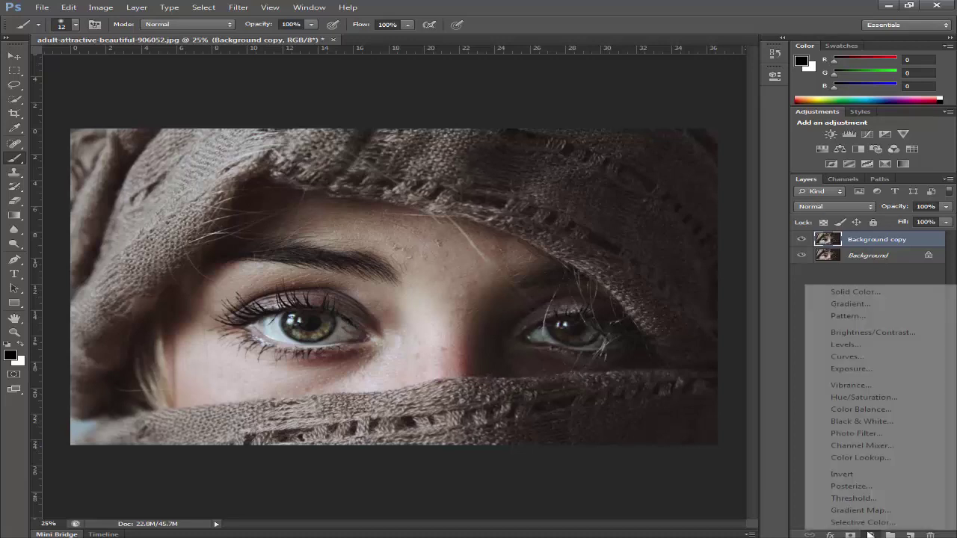
{"action": "left_click", "coordinate": [844, 356]}
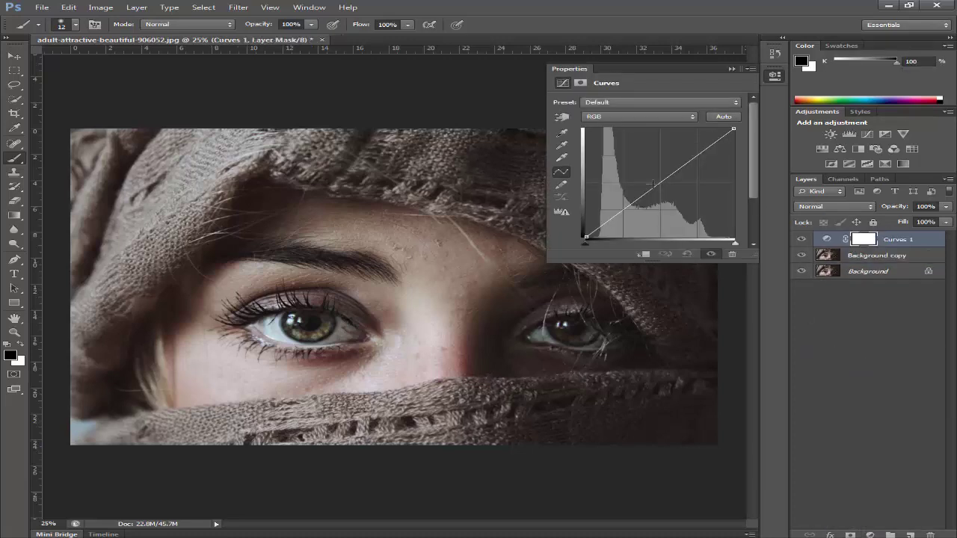
Step: Raise the RGB curve through the midtones to brighten the photo, and invert the Curves 1 mask to black
{"action": "left_click_drag", "start_coordinate": [654, 188], "coordinate": [638, 178]}
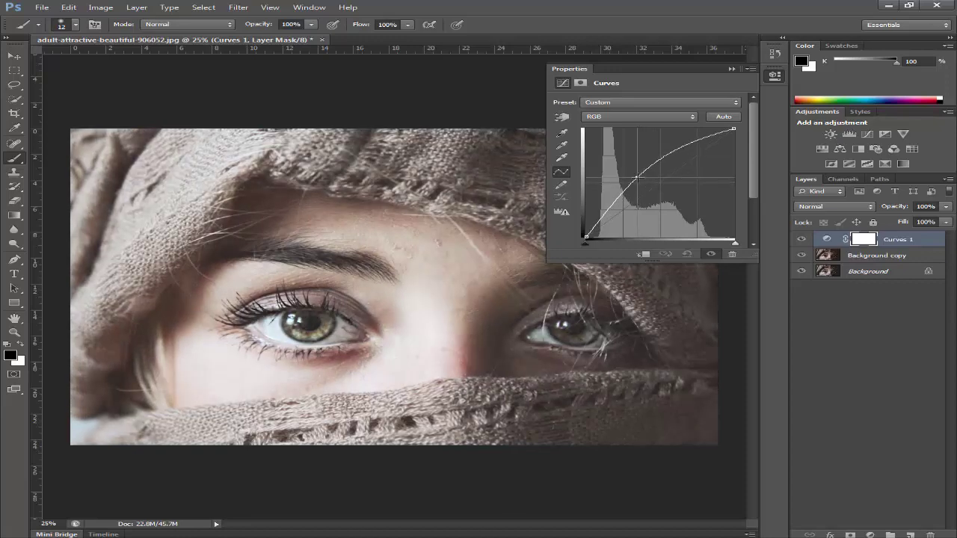
{"action": "left_click_drag", "start_coordinate": [678, 148], "coordinate": [674, 150]}
{"action": "left_click", "coordinate": [732, 70]}
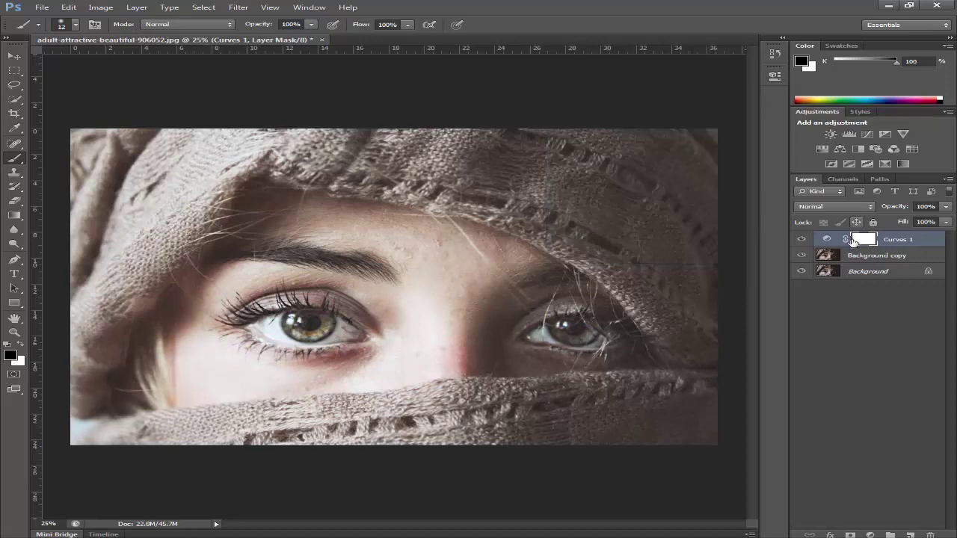
{"action": "left_click", "coordinate": [800, 239]}
{"action": "left_click", "coordinate": [801, 239]}
{"action": "key", "text": "ctrl+i"}
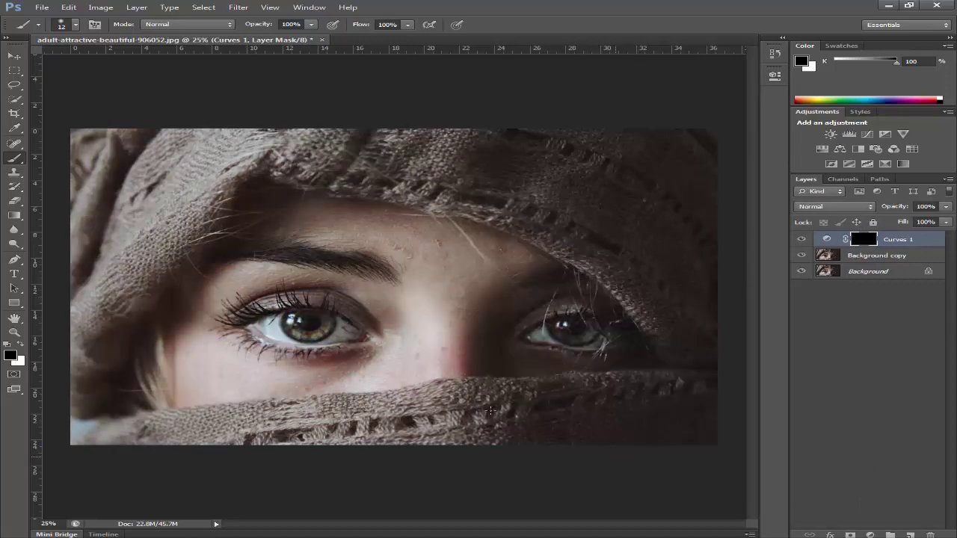
Step: Set the foreground colour to pure white (ffffff) and activate the Brush tool at the brightly lit eye
{"action": "mouse_move", "coordinate": [297, 323]}
{"action": "left_mouse_down"}
{"action": "mouse_move", "coordinate": [351, 329]}
{"action": "mouse_move", "coordinate": [354, 339]}
{"action": "left_mouse_up"}
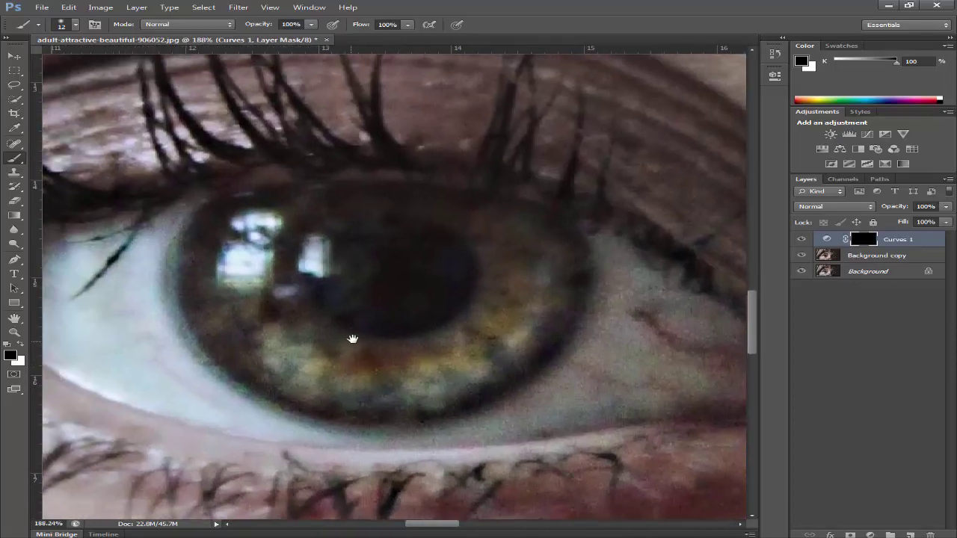
{"action": "left_click", "coordinate": [20, 344]}
{"action": "left_click", "coordinate": [12, 356]}
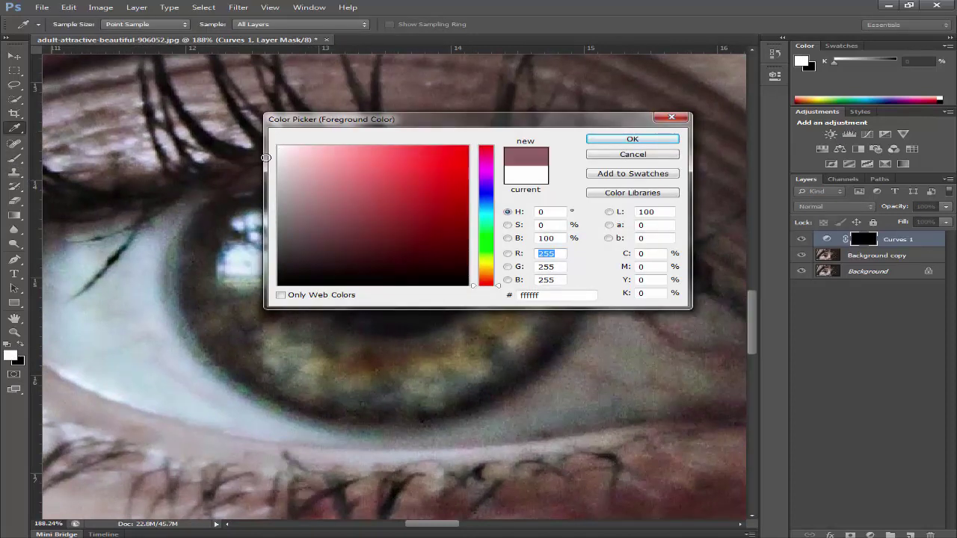
{"action": "left_click_drag", "start_coordinate": [345, 147], "coordinate": [254, 119]}
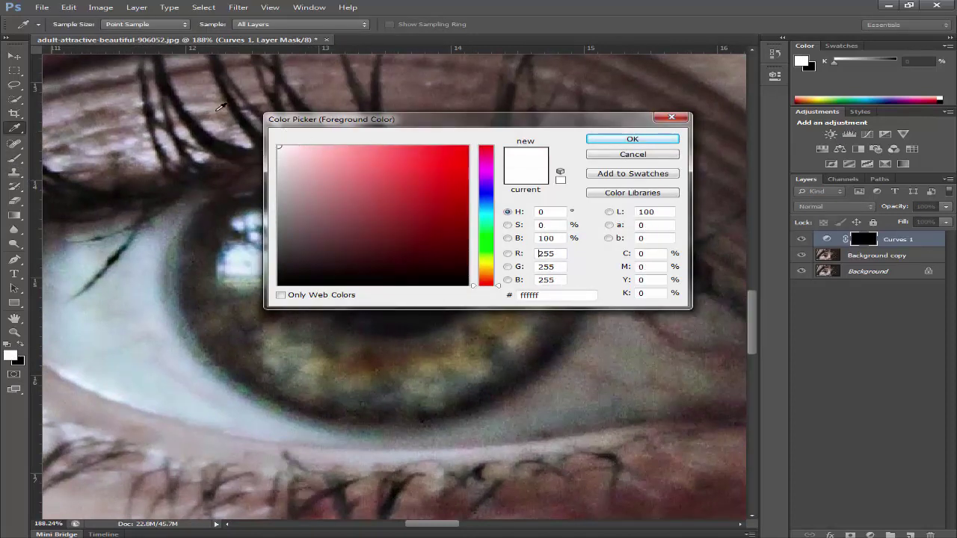
{"action": "left_click", "coordinate": [632, 139]}
{"action": "key", "text": "b"}
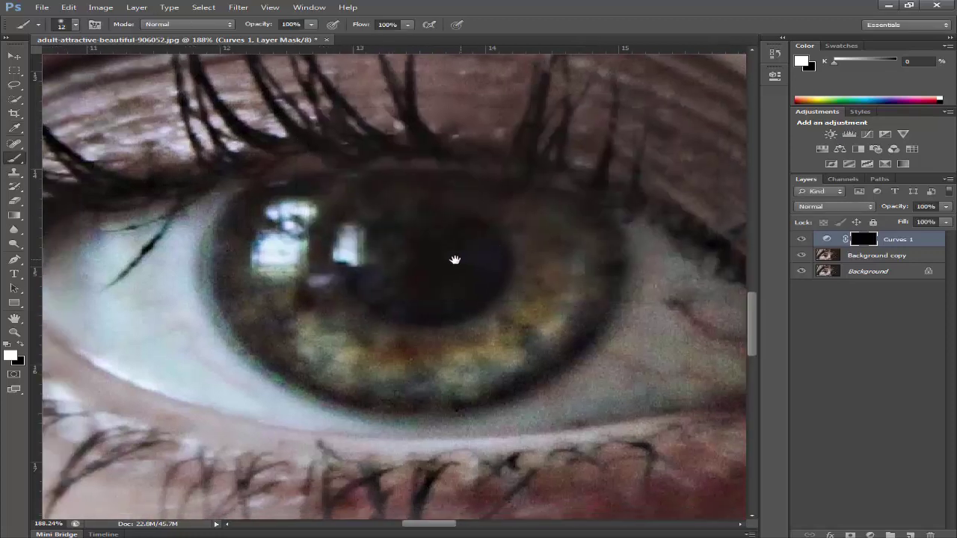
Step: Paint white on the Curves 1 mask over the iris with a soft 70 px brush, and undo the last excess strokes
{"action": "mouse_move", "coordinate": [441, 261]}
{"action": "left_mouse_down"}
{"action": "mouse_move", "coordinate": [484, 255]}
{"action": "mouse_move", "coordinate": [428, 304]}
{"action": "left_mouse_up"}
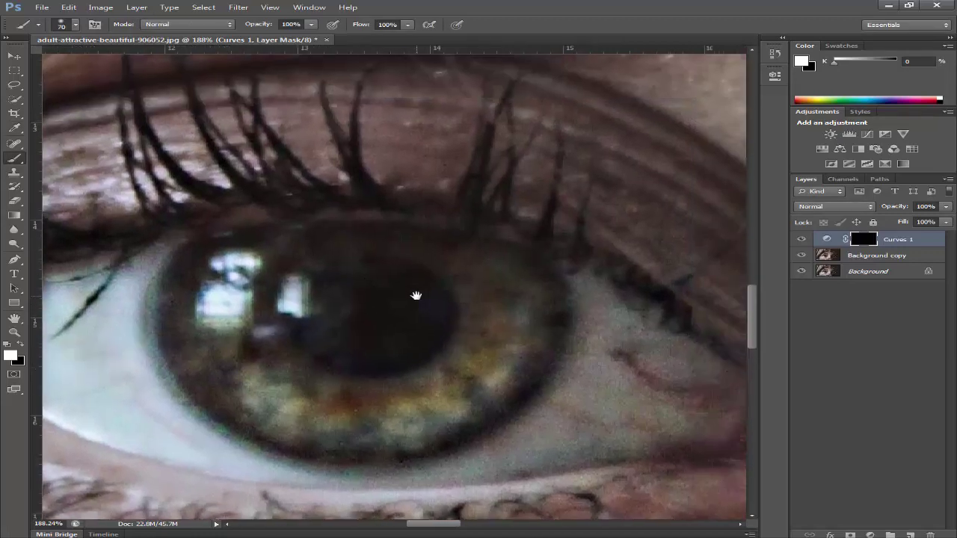
{"action": "left_click_drag", "start_coordinate": [392, 278], "coordinate": [374, 247]}
{"action": "mouse_move", "coordinate": [252, 348]}
{"action": "left_mouse_down"}
{"action": "mouse_move", "coordinate": [210, 328]}
{"action": "mouse_move", "coordinate": [251, 361]}
{"action": "mouse_move", "coordinate": [247, 374]}
{"action": "mouse_move", "coordinate": [260, 371]}
{"action": "mouse_move", "coordinate": [210, 343]}
{"action": "mouse_move", "coordinate": [193, 345]}
{"action": "mouse_move", "coordinate": [163, 314]}
{"action": "mouse_move", "coordinate": [147, 275]}
{"action": "mouse_move", "coordinate": [180, 225]}
{"action": "left_mouse_up"}
{"action": "mouse_move", "coordinate": [247, 384]}
{"action": "left_mouse_down"}
{"action": "mouse_move", "coordinate": [411, 390]}
{"action": "mouse_move", "coordinate": [282, 399]}
{"action": "mouse_move", "coordinate": [434, 382]}
{"action": "mouse_move", "coordinate": [437, 365]}
{"action": "mouse_move", "coordinate": [495, 295]}
{"action": "mouse_move", "coordinate": [492, 242]}
{"action": "mouse_move", "coordinate": [287, 203]}
{"action": "mouse_move", "coordinate": [249, 227]}
{"action": "left_mouse_up"}
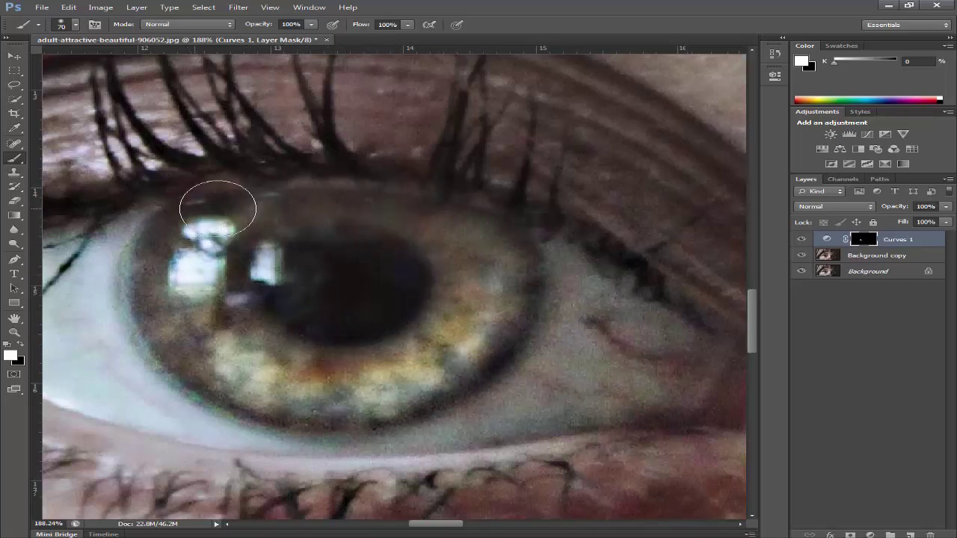
{"action": "mouse_move", "coordinate": [220, 207]}
{"action": "left_mouse_down"}
{"action": "mouse_move", "coordinate": [346, 273]}
{"action": "mouse_move", "coordinate": [377, 252]}
{"action": "mouse_move", "coordinate": [274, 350]}
{"action": "mouse_move", "coordinate": [262, 335]}
{"action": "mouse_move", "coordinate": [272, 232]}
{"action": "mouse_move", "coordinate": [437, 319]}
{"action": "left_mouse_up"}
{"action": "key", "text": "ctrl+alt+z"}
{"action": "key", "text": "ctrl+alt+z"}
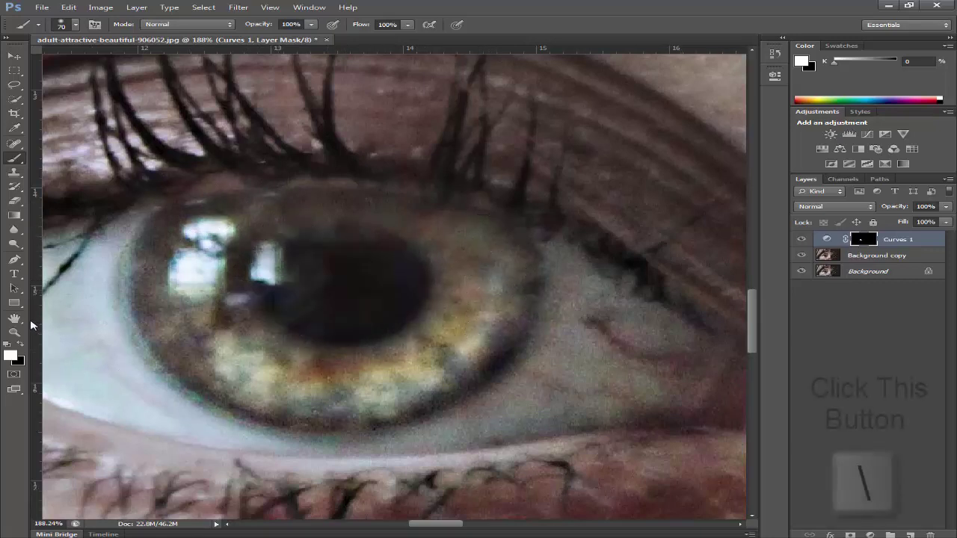
Step: Display the Curves 1 mask as a red overlay and paint black over the pupil with the 70 px brush
{"action": "key", "text": "backslash"}
{"action": "key", "text": "x"}
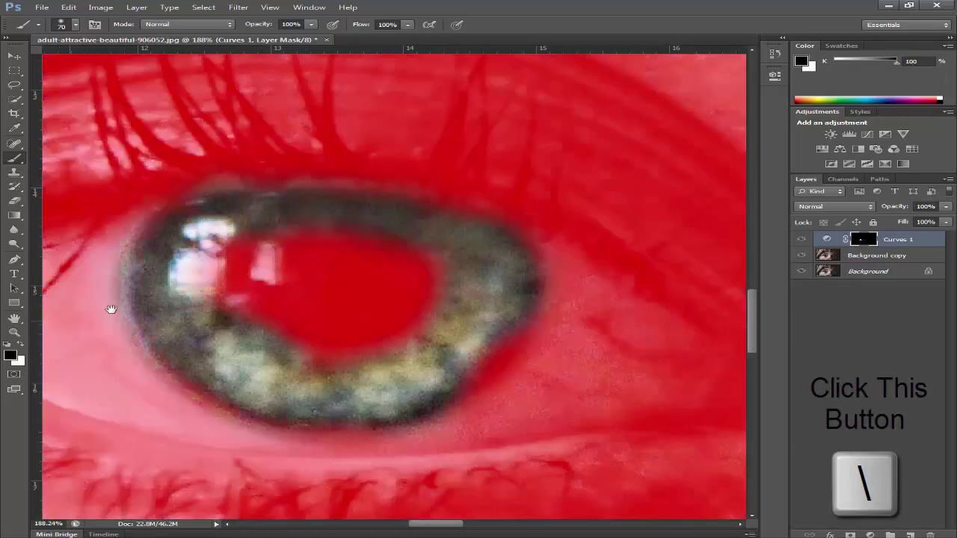
{"action": "left_click_drag", "start_coordinate": [180, 318], "coordinate": [260, 330]}
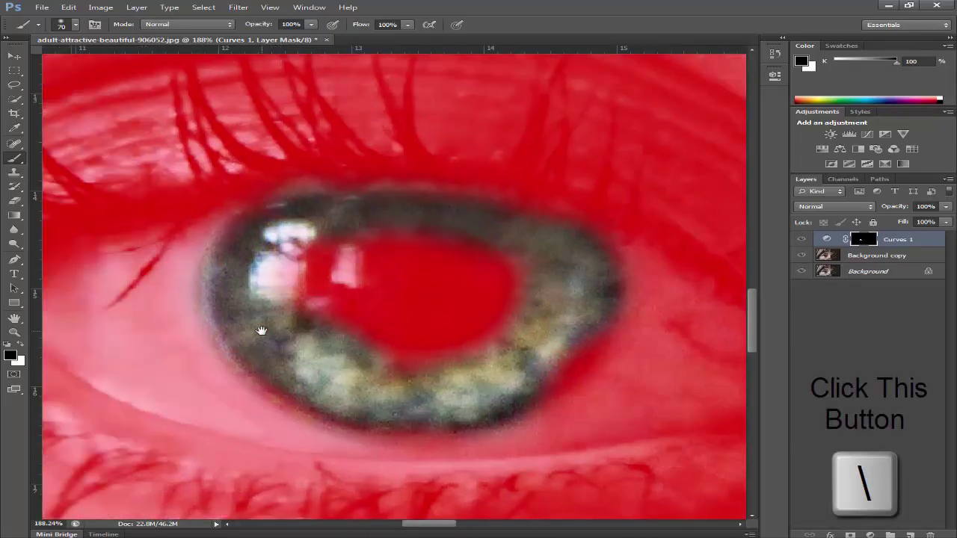
{"action": "left_click", "coordinate": [24, 346]}
{"action": "left_click", "coordinate": [24, 346]}
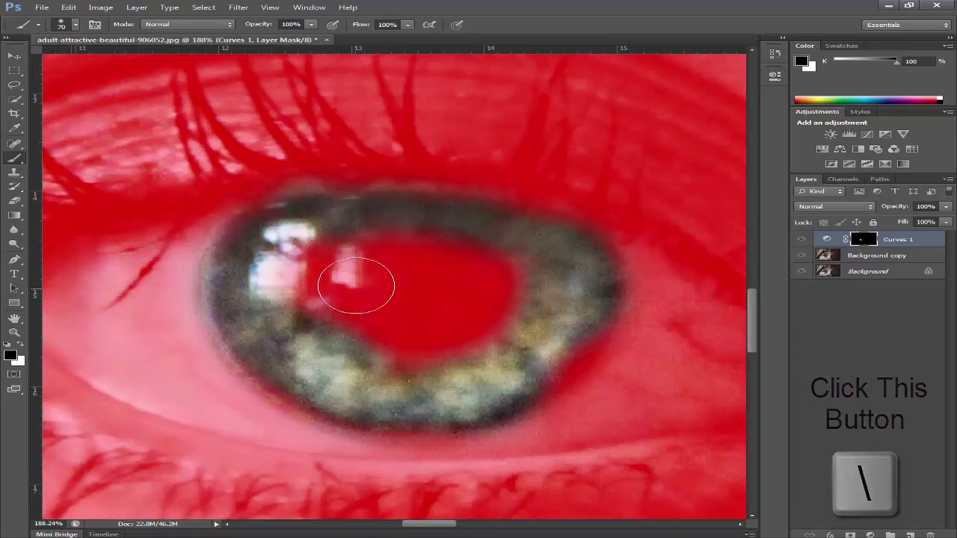
{"action": "mouse_move", "coordinate": [408, 261]}
{"action": "left_mouse_down"}
{"action": "mouse_move", "coordinate": [378, 240]}
{"action": "mouse_move", "coordinate": [366, 246]}
{"action": "mouse_move", "coordinate": [429, 245]}
{"action": "mouse_move", "coordinate": [509, 275]}
{"action": "mouse_move", "coordinate": [365, 295]}
{"action": "mouse_move", "coordinate": [324, 327]}
{"action": "mouse_move", "coordinate": [466, 329]}
{"action": "left_mouse_up"}
Step: Paint white around the pupil's upper rim and the iris's outer edge to even out the unmasked ring
{"action": "left_click", "coordinate": [22, 345]}
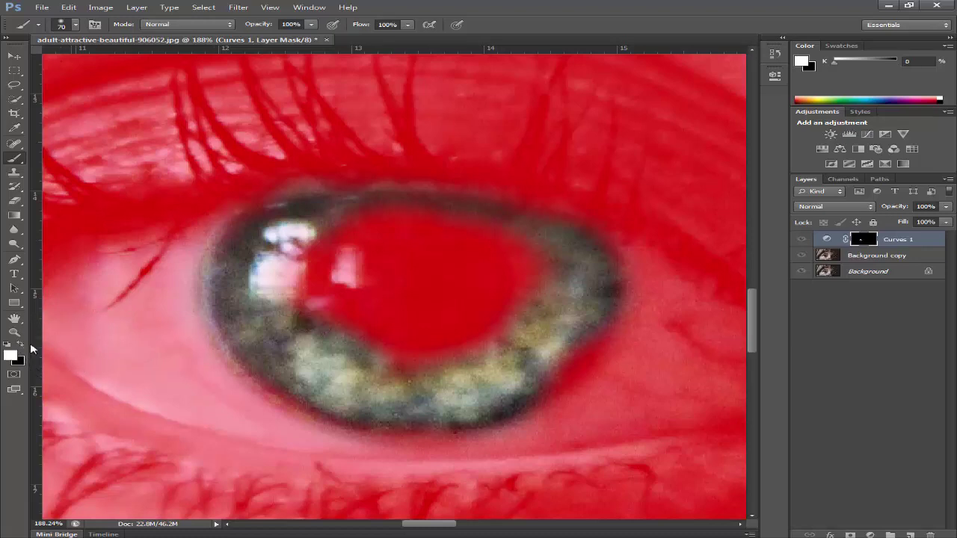
{"action": "left_click_drag", "start_coordinate": [493, 289], "coordinate": [484, 320]}
{"action": "mouse_move", "coordinate": [547, 305]}
{"action": "left_mouse_down"}
{"action": "mouse_move", "coordinate": [528, 273]}
{"action": "mouse_move", "coordinate": [546, 278]}
{"action": "mouse_move", "coordinate": [473, 250]}
{"action": "mouse_move", "coordinate": [338, 242]}
{"action": "mouse_move", "coordinate": [310, 254]}
{"action": "mouse_move", "coordinate": [277, 291]}
{"action": "mouse_move", "coordinate": [269, 355]}
{"action": "mouse_move", "coordinate": [286, 295]}
{"action": "mouse_move", "coordinate": [279, 319]}
{"action": "mouse_move", "coordinate": [302, 382]}
{"action": "mouse_move", "coordinate": [401, 414]}
{"action": "mouse_move", "coordinate": [563, 398]}
{"action": "mouse_move", "coordinate": [526, 330]}
{"action": "mouse_move", "coordinate": [550, 359]}
{"action": "mouse_move", "coordinate": [524, 382]}
{"action": "mouse_move", "coordinate": [534, 386]}
{"action": "mouse_move", "coordinate": [563, 343]}
{"action": "mouse_move", "coordinate": [569, 283]}
{"action": "mouse_move", "coordinate": [524, 257]}
{"action": "mouse_move", "coordinate": [309, 240]}
{"action": "mouse_move", "coordinate": [351, 242]}
{"action": "mouse_move", "coordinate": [279, 254]}
{"action": "mouse_move", "coordinate": [252, 297]}
{"action": "mouse_move", "coordinate": [264, 265]}
{"action": "mouse_move", "coordinate": [266, 324]}
{"action": "mouse_move", "coordinate": [246, 312]}
{"action": "left_mouse_up"}
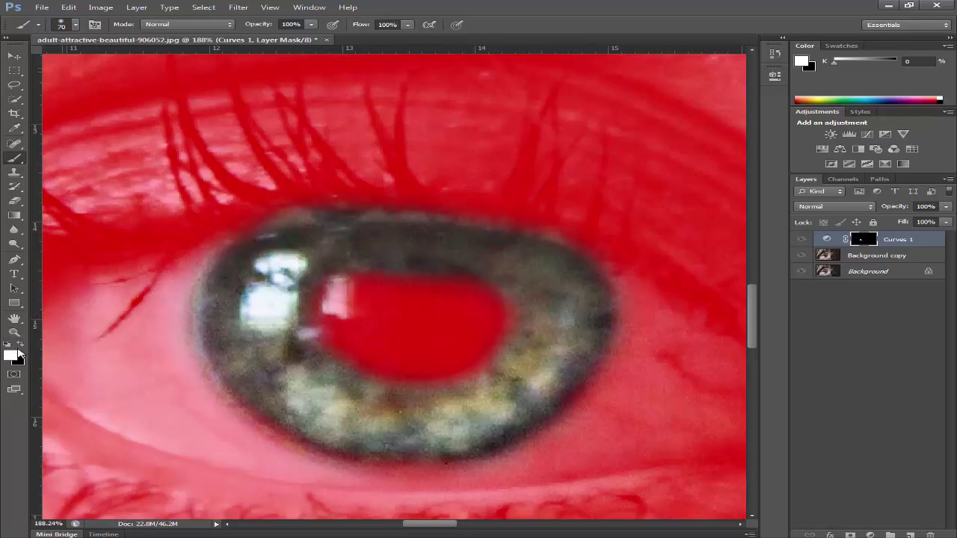
Step: Reduce the brush to 22 px and paint black along the pupil's upper edge on the mask
{"action": "right_click", "coordinate": [448, 303], "text": "alt"}
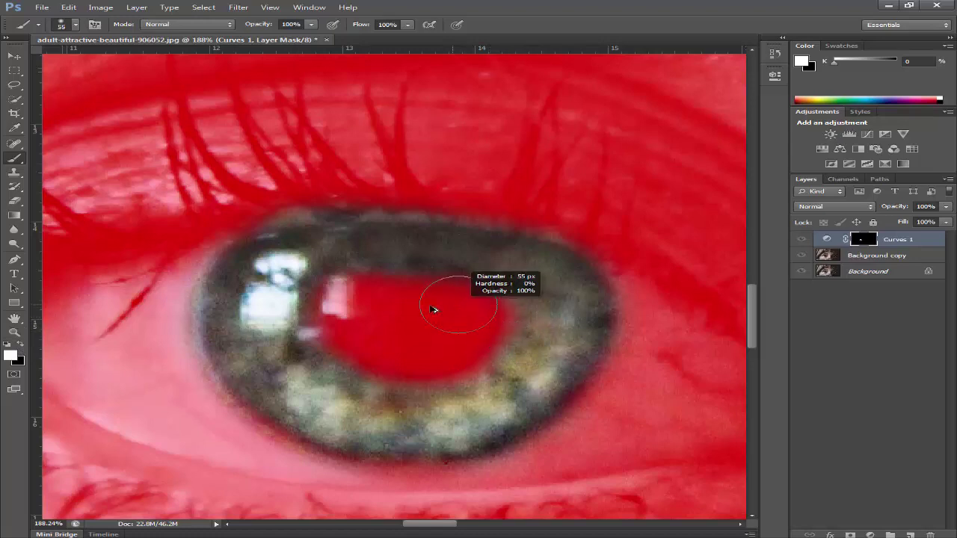
{"action": "right_click", "coordinate": [450, 292], "text": "alt"}
{"action": "right_click", "coordinate": [458, 301], "text": "alt"}
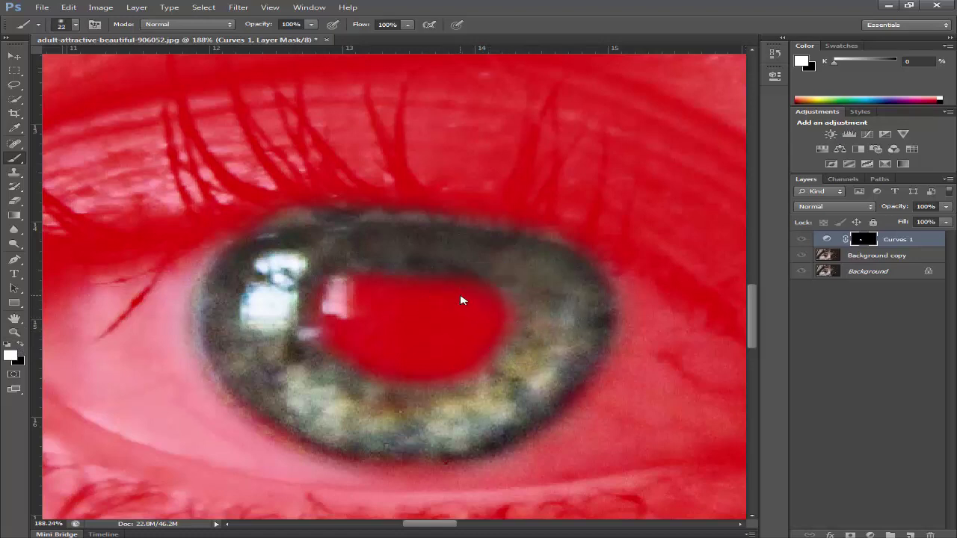
{"action": "key", "text": "x"}
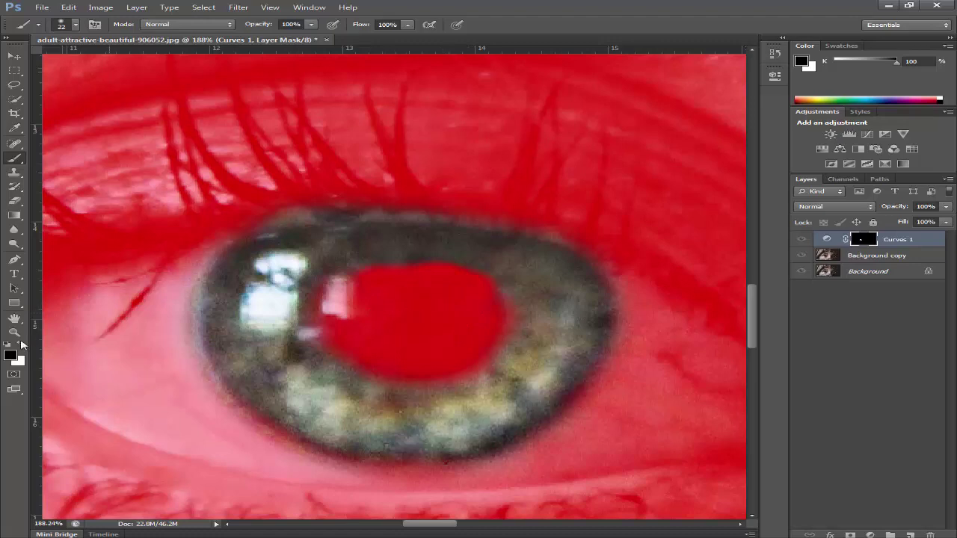
Step: Paint white over the small reflection at the pupil's side and refine the pupil's outline with alternating black and white strokes
{"action": "left_click", "coordinate": [18, 344]}
{"action": "mouse_move", "coordinate": [326, 280]}
{"action": "left_mouse_down"}
{"action": "mouse_move", "coordinate": [345, 288]}
{"action": "mouse_move", "coordinate": [337, 283]}
{"action": "mouse_move", "coordinate": [322, 308]}
{"action": "left_mouse_up"}
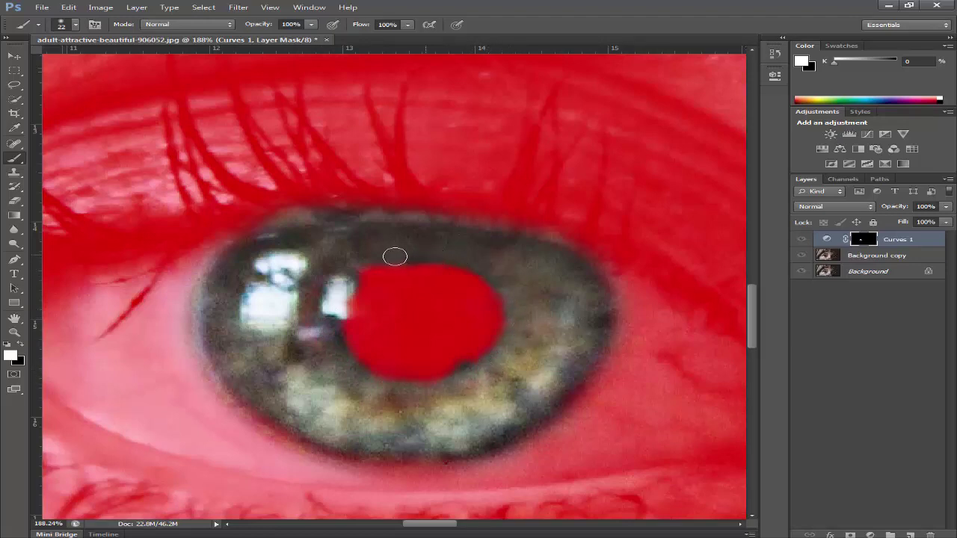
{"action": "left_click", "coordinate": [22, 344]}
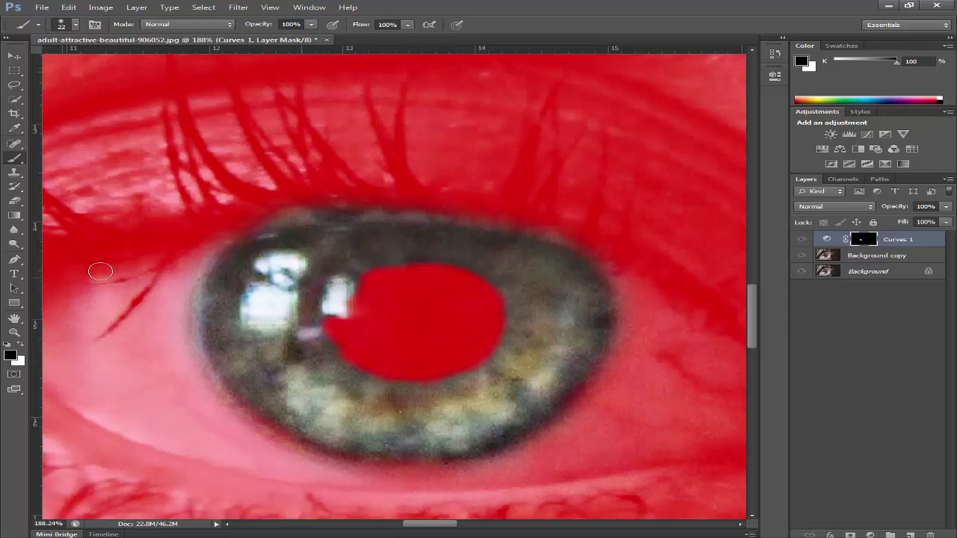
{"action": "left_click", "coordinate": [20, 346]}
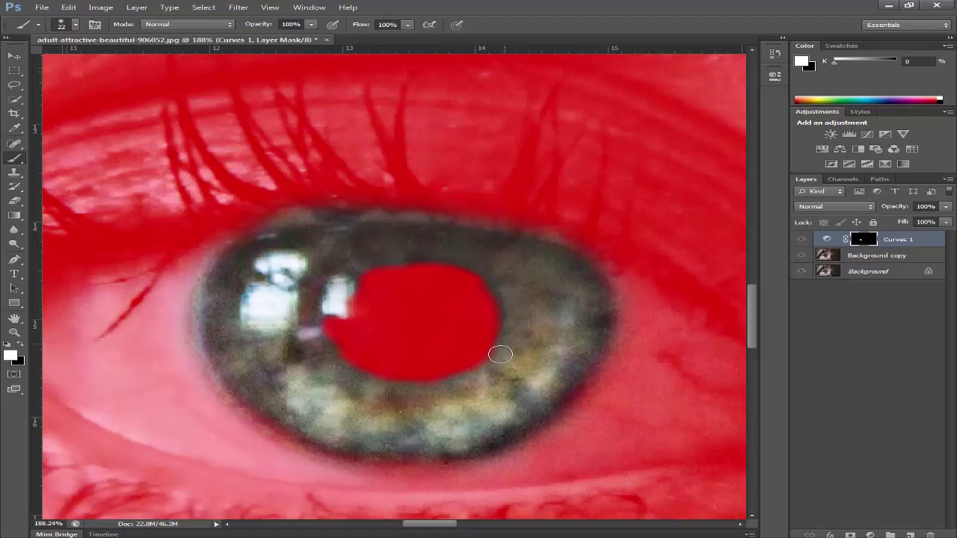
{"action": "left_click_drag", "start_coordinate": [291, 394], "coordinate": [323, 362]}
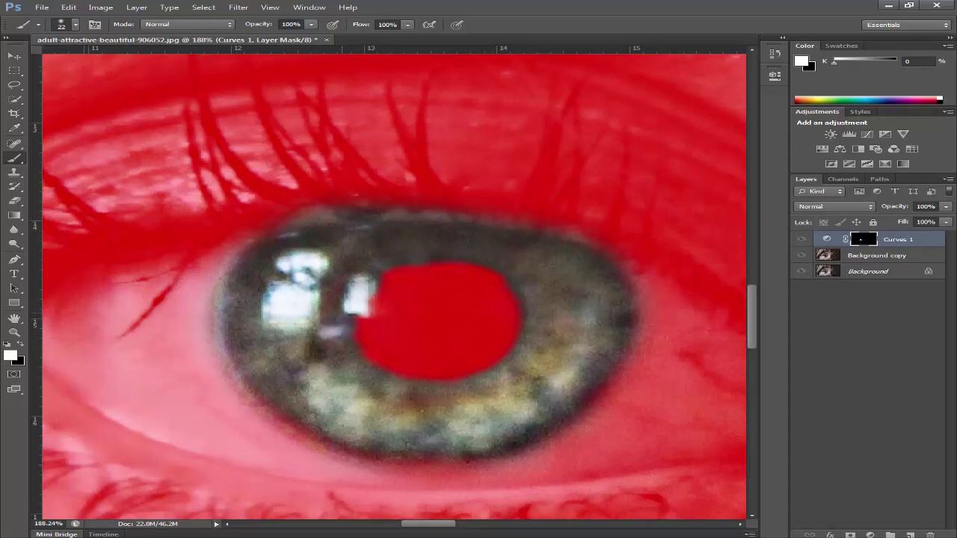
Step: Paint black over the pupil's edge below the small reflection, undo the stray stroke, and switch back to white
{"action": "left_click", "coordinate": [21, 346]}
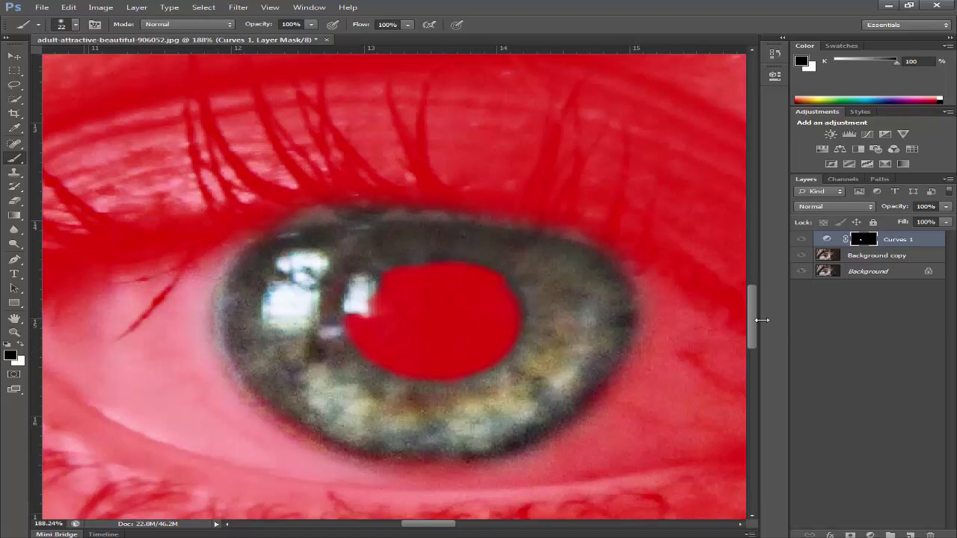
{"action": "mouse_move", "coordinate": [294, 265]}
{"action": "left_mouse_down"}
{"action": "mouse_move", "coordinate": [321, 261]}
{"action": "mouse_move", "coordinate": [292, 265]}
{"action": "left_mouse_up"}
{"action": "key", "text": "ctrl+z"}
{"action": "key", "text": "x"}
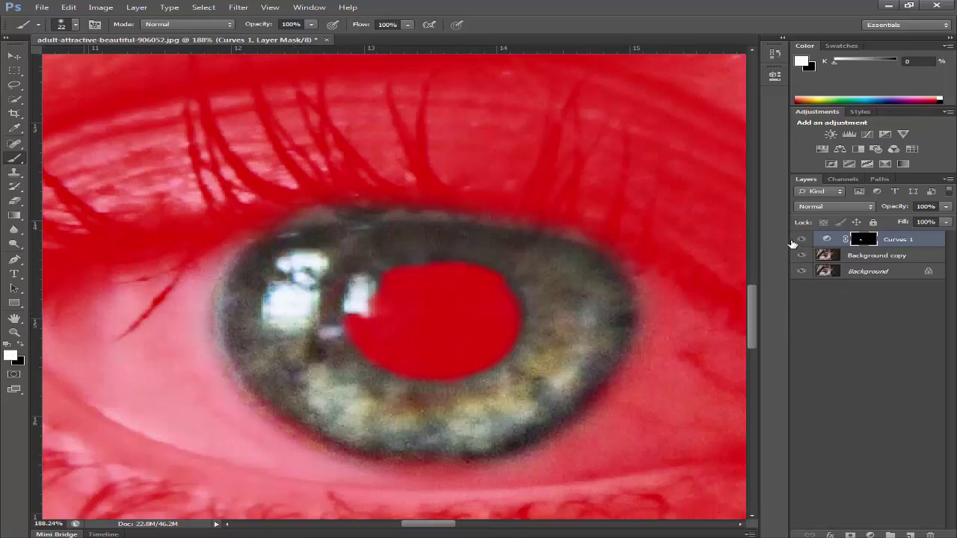
Step: Hide the red mask overlay and compare the eye with the Curves 1 layer off and on
{"action": "key", "text": "backslash"}
{"action": "left_click", "coordinate": [803, 240]}
{"action": "left_click", "coordinate": [802, 239]}
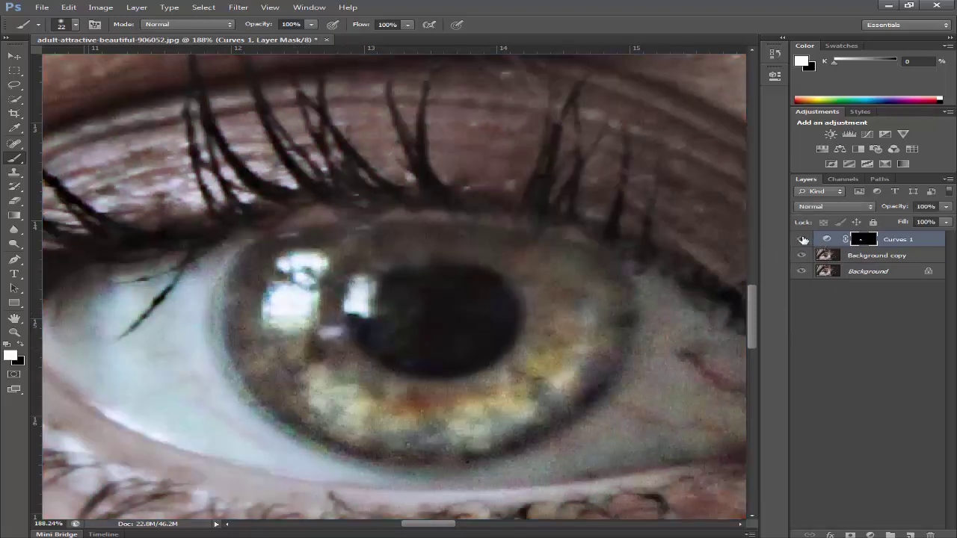
{"action": "left_click", "coordinate": [803, 240]}
{"action": "left_click", "coordinate": [803, 239]}
Step: Display the mask overlay again and paint black over the large window reflections in the iris with the 22 px brush
{"action": "key", "text": "backslash"}
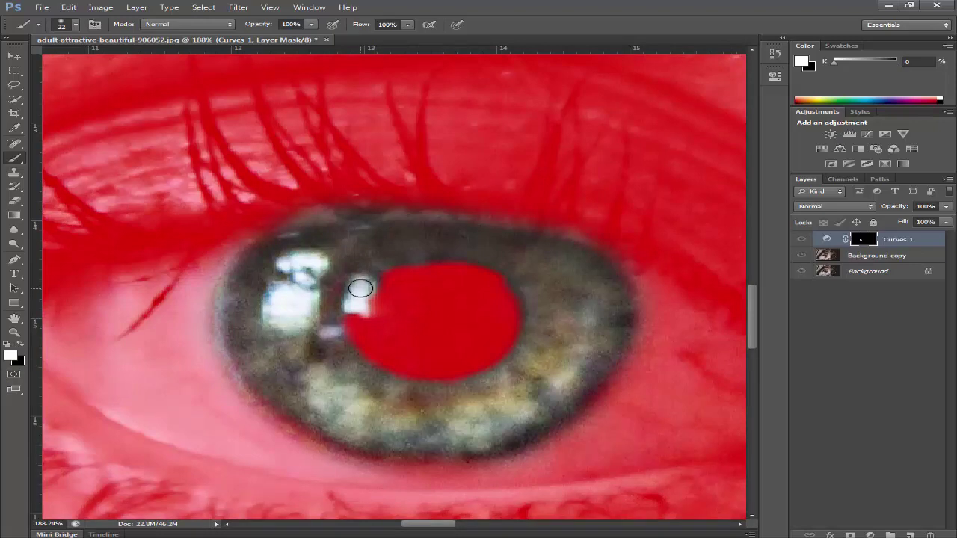
{"action": "left_click", "coordinate": [22, 346]}
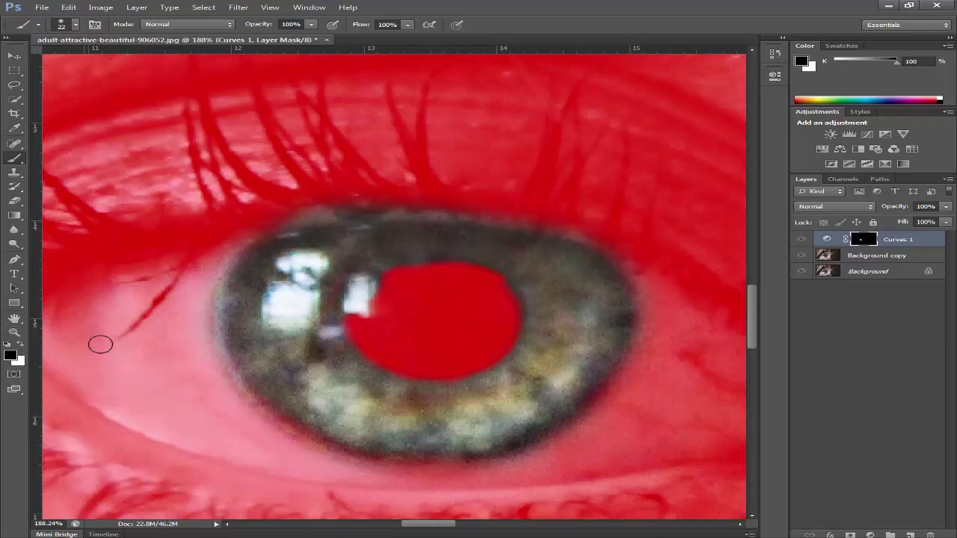
{"action": "mouse_move", "coordinate": [320, 274]}
{"action": "left_mouse_down"}
{"action": "mouse_move", "coordinate": [280, 266]}
{"action": "mouse_move", "coordinate": [319, 264]}
{"action": "mouse_move", "coordinate": [286, 265]}
{"action": "mouse_move", "coordinate": [290, 280]}
{"action": "mouse_move", "coordinate": [312, 283]}
{"action": "mouse_move", "coordinate": [299, 315]}
{"action": "mouse_move", "coordinate": [283, 291]}
{"action": "mouse_move", "coordinate": [274, 303]}
{"action": "mouse_move", "coordinate": [282, 323]}
{"action": "mouse_move", "coordinate": [303, 316]}
{"action": "mouse_move", "coordinate": [306, 294]}
{"action": "mouse_move", "coordinate": [292, 292]}
{"action": "mouse_move", "coordinate": [287, 303]}
{"action": "mouse_move", "coordinate": [296, 308]}
{"action": "mouse_move", "coordinate": [299, 298]}
{"action": "mouse_move", "coordinate": [273, 315]}
{"action": "mouse_move", "coordinate": [307, 299]}
{"action": "left_mouse_up"}
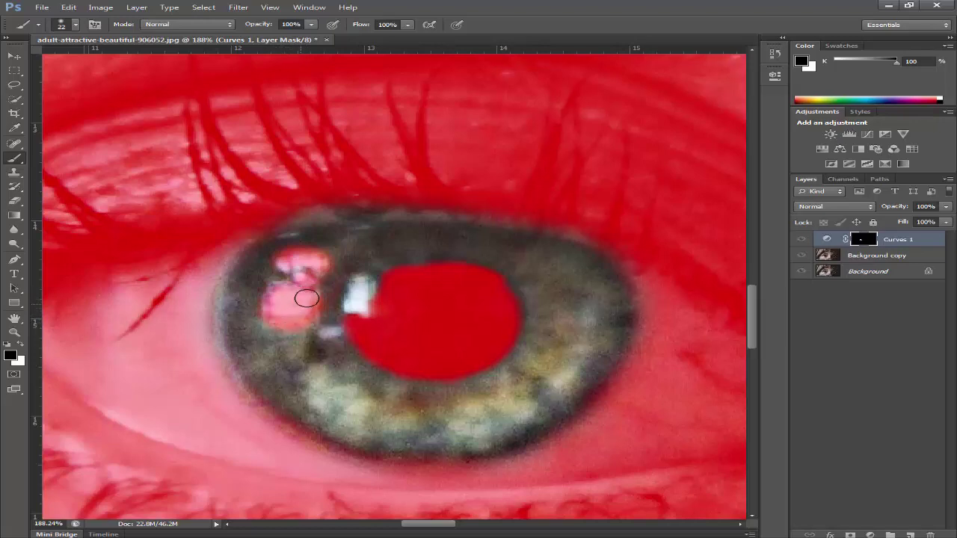
Step: Reduce the brush to 10 px and paint black over the thin reflection streak beside the pupil
{"action": "left_click_drag", "start_coordinate": [338, 331], "coordinate": [328, 332]}
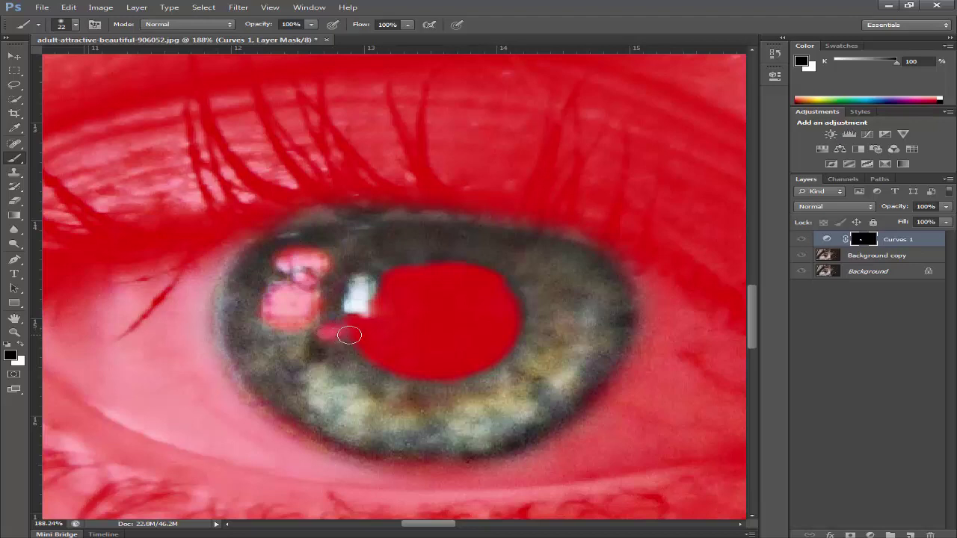
{"action": "scroll", "coordinate": [349, 335], "scroll_direction": "up", "scroll_amount": 5}
{"action": "right_click", "coordinate": [333, 335], "text": "alt"}
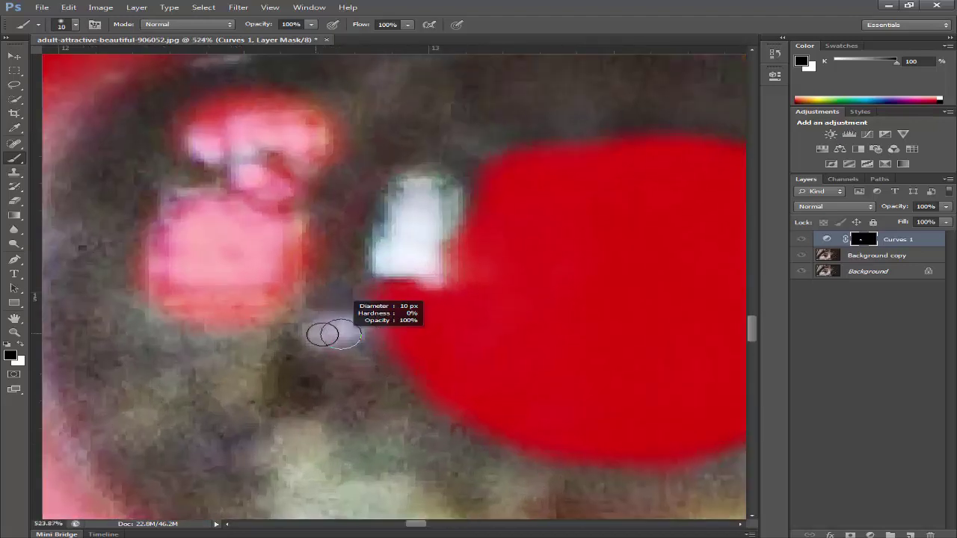
{"action": "mouse_move", "coordinate": [332, 335]}
{"action": "left_mouse_down"}
{"action": "mouse_move", "coordinate": [321, 331]}
{"action": "mouse_move", "coordinate": [359, 328]}
{"action": "left_mouse_up"}
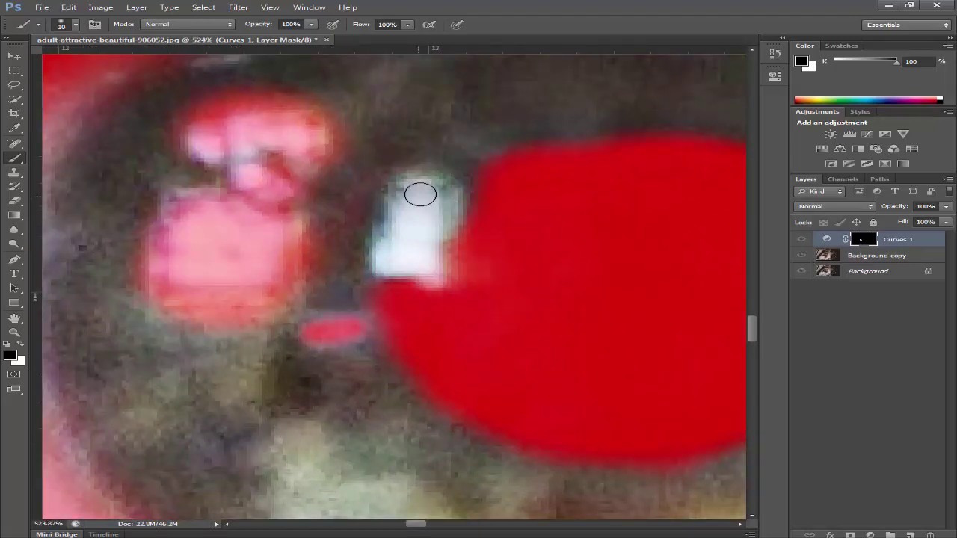
Step: Paint black on the Curves 1 mask over the bright reflection at the pupil's upper-left edge
{"action": "mouse_move", "coordinate": [420, 194]}
{"action": "left_mouse_down"}
{"action": "mouse_move", "coordinate": [382, 264]}
{"action": "mouse_move", "coordinate": [432, 278]}
{"action": "mouse_move", "coordinate": [437, 185]}
{"action": "mouse_move", "coordinate": [420, 185]}
{"action": "mouse_move", "coordinate": [405, 214]}
{"action": "mouse_move", "coordinate": [409, 185]}
{"action": "mouse_move", "coordinate": [432, 185]}
{"action": "mouse_move", "coordinate": [447, 216]}
{"action": "mouse_move", "coordinate": [450, 196]}
{"action": "mouse_move", "coordinate": [417, 248]}
{"action": "left_mouse_up"}
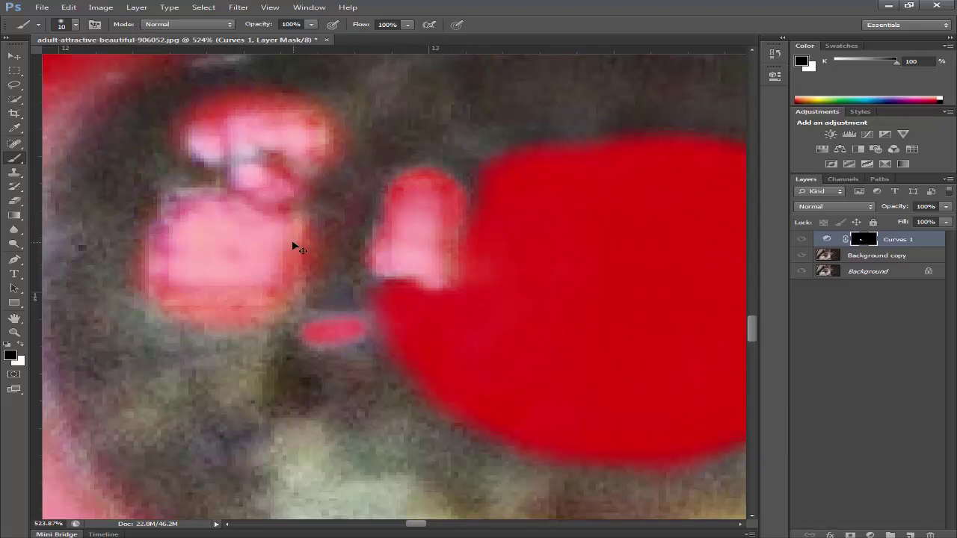
{"action": "key", "text": "ctrl+0"}
{"action": "left_click_drag", "start_coordinate": [314, 336], "coordinate": [372, 299]}
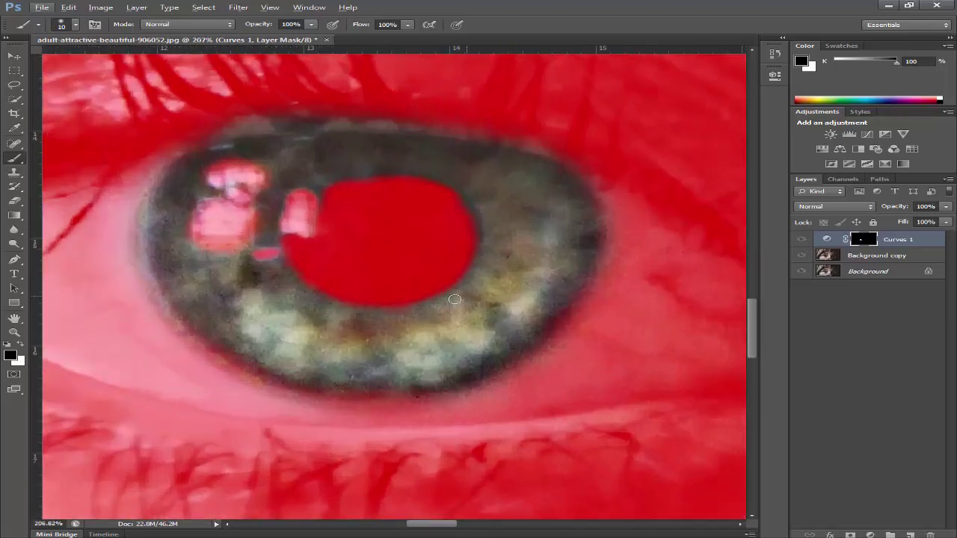
Step: Hide the red mask overlay, switch back to white, and compare the eye with Curves 1 off and on
{"action": "key", "text": "backslash"}
{"action": "key", "text": "x"}
{"action": "left_click", "coordinate": [801, 240]}
{"action": "left_click", "coordinate": [802, 239]}
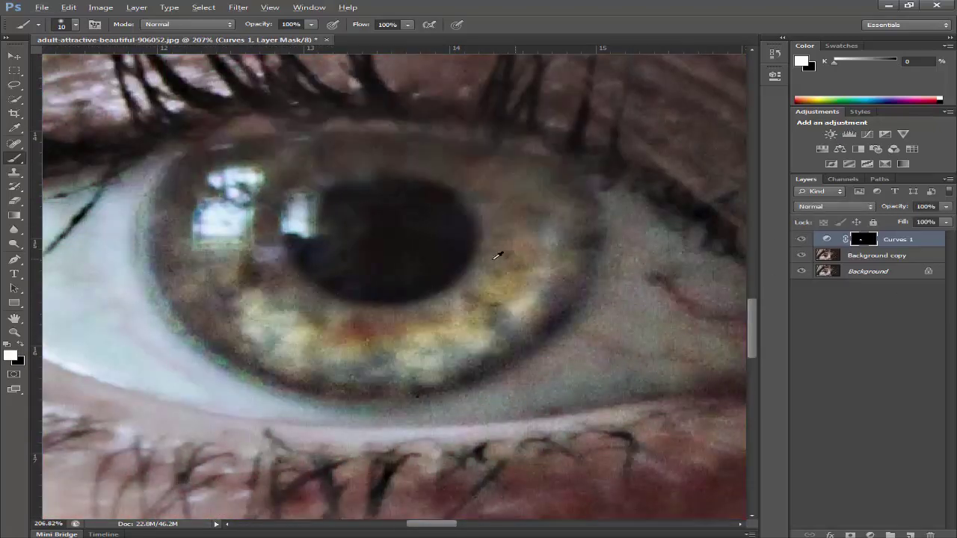
{"action": "left_click_drag", "start_coordinate": [499, 256], "coordinate": [478, 276]}
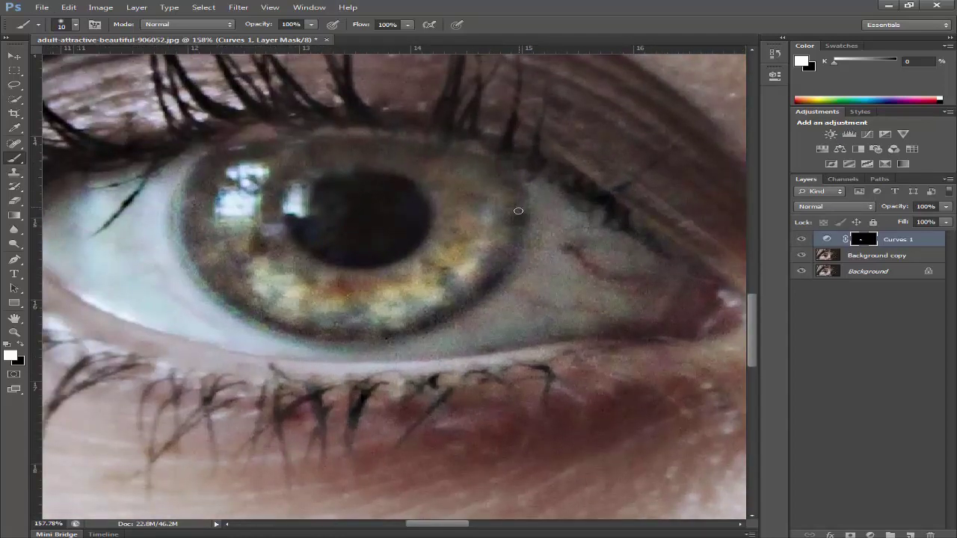
{"action": "left_click_drag", "start_coordinate": [518, 211], "coordinate": [390, 307]}
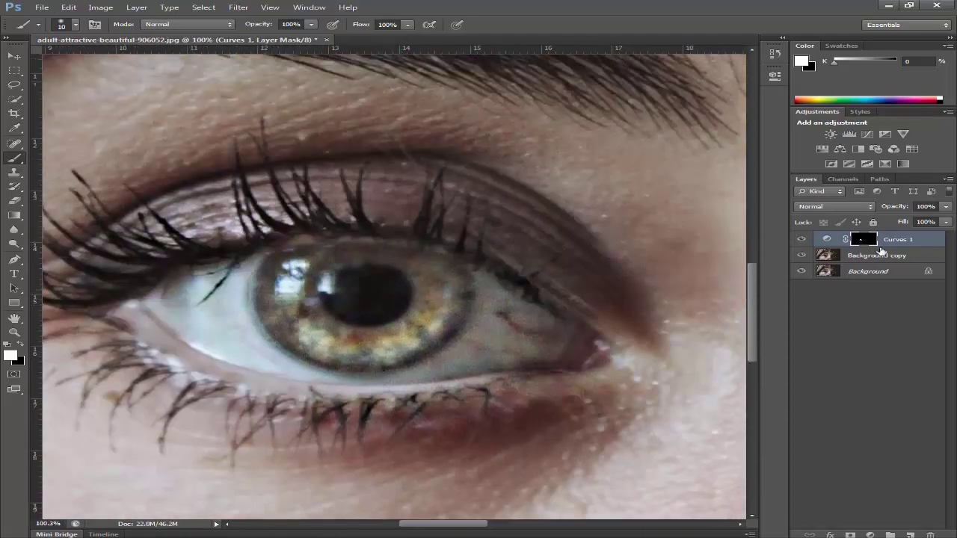
Step: Put the Curves 1 layer in a new group, move its mask onto the group, and check the effect by toggling the group's visibility
{"action": "left_click_drag", "start_coordinate": [906, 240], "coordinate": [890, 532]}
{"action": "left_click_drag", "start_coordinate": [876, 254], "coordinate": [869, 238]}
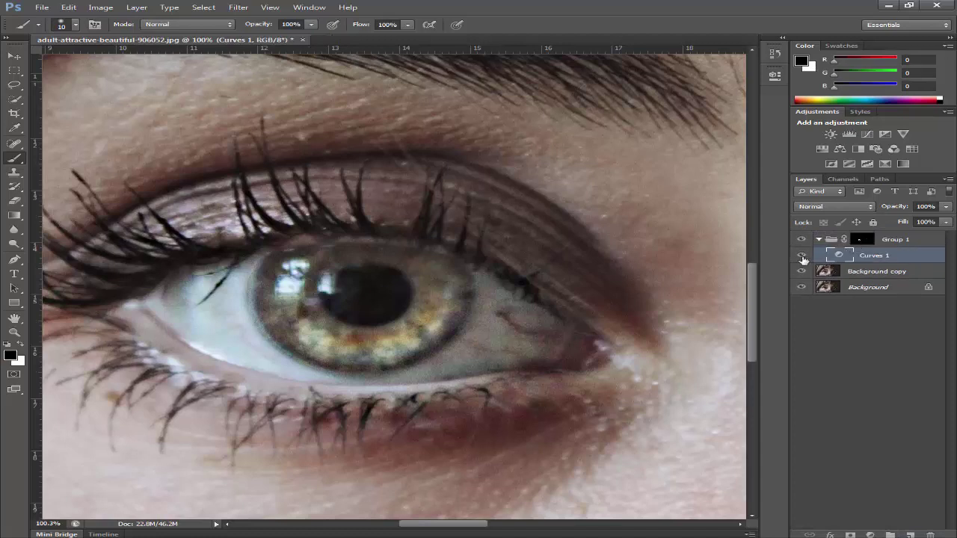
{"action": "left_click", "coordinate": [801, 240]}
{"action": "left_click", "coordinate": [801, 240]}
Step: Add a Hue/Saturation adjustment layer above Curves 1 in the group with Hue -58 and Saturation +7
{"action": "left_click", "coordinate": [870, 535]}
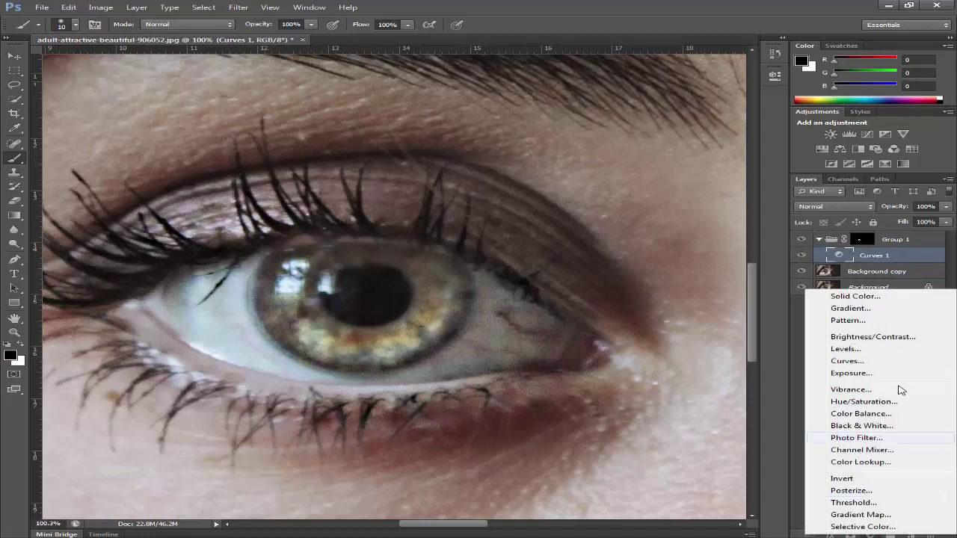
{"action": "left_click", "coordinate": [864, 402]}
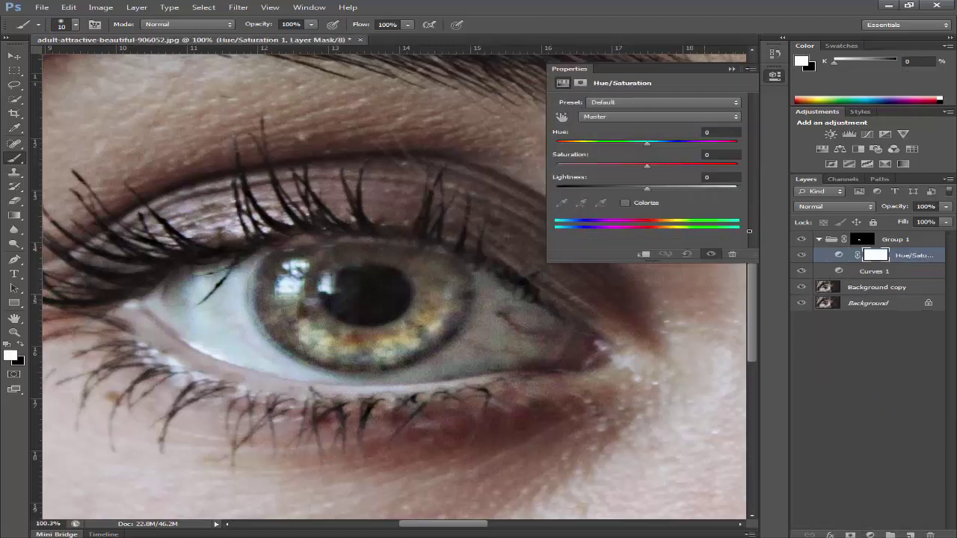
{"action": "mouse_move", "coordinate": [612, 147]}
{"action": "left_mouse_down"}
{"action": "mouse_move", "coordinate": [601, 145]}
{"action": "mouse_move", "coordinate": [704, 146]}
{"action": "mouse_move", "coordinate": [571, 147]}
{"action": "mouse_move", "coordinate": [596, 148]}
{"action": "left_mouse_up"}
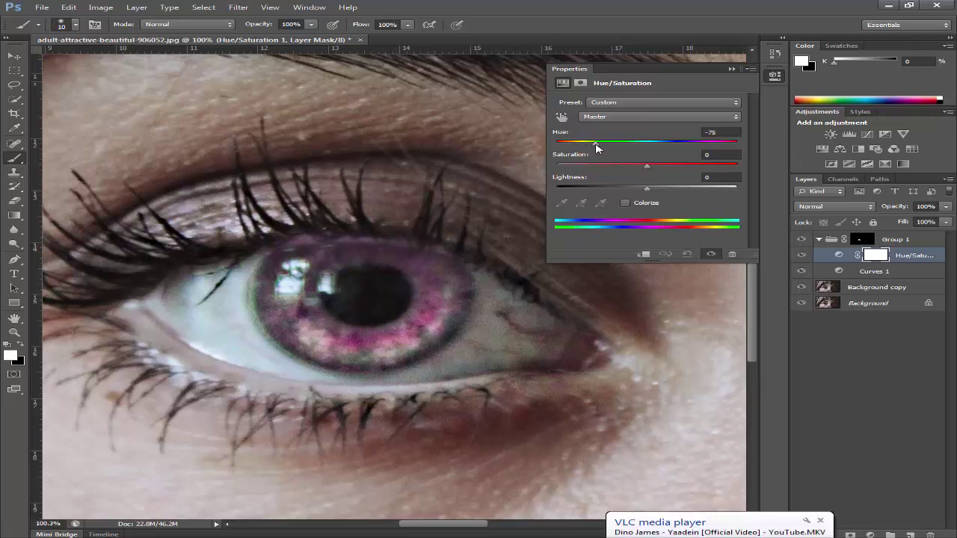
{"action": "left_click", "coordinate": [819, 522]}
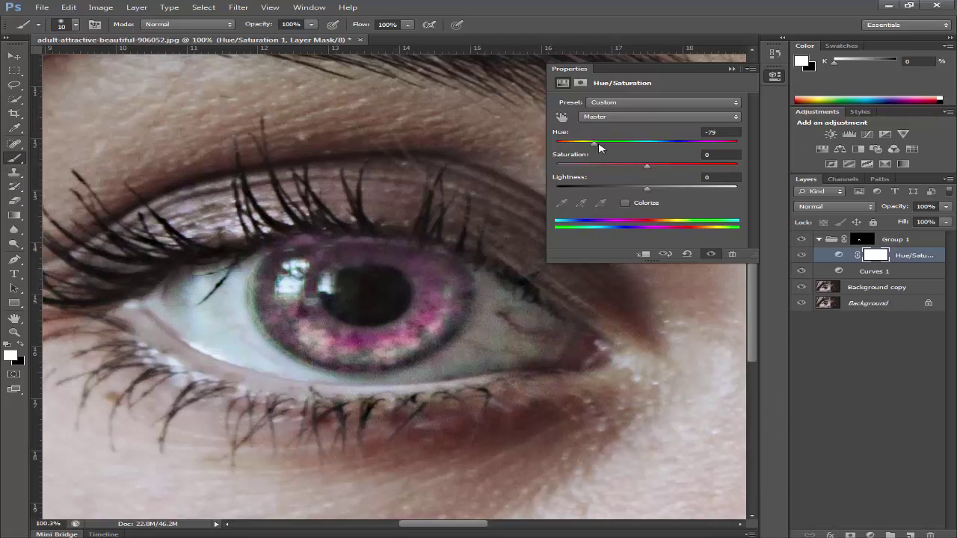
{"action": "left_click_drag", "start_coordinate": [599, 148], "coordinate": [603, 148]}
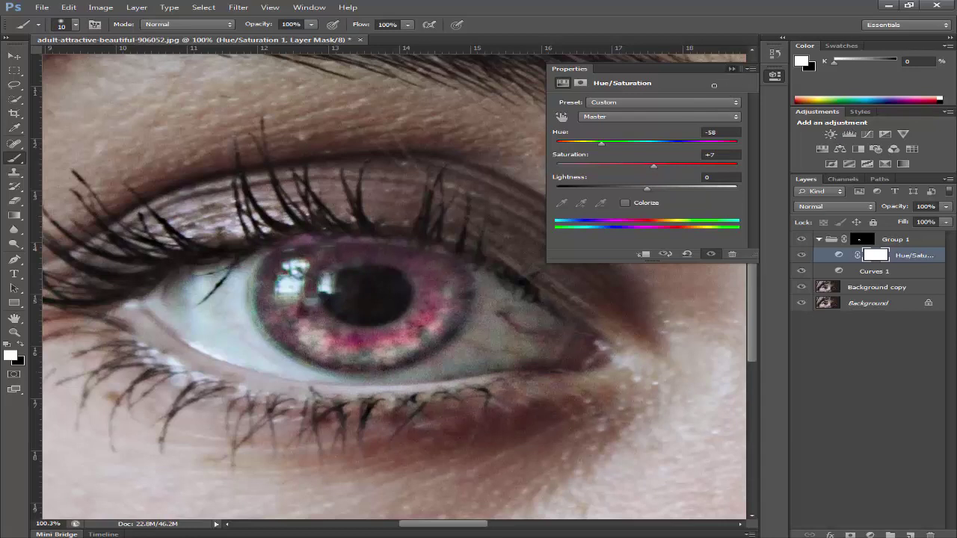
{"action": "left_click", "coordinate": [408, 317]}
Step: Touch up the Group 1 mask along the iris's outer edge with a 30 px brush, switching between black and white
{"action": "left_click", "coordinate": [862, 244]}
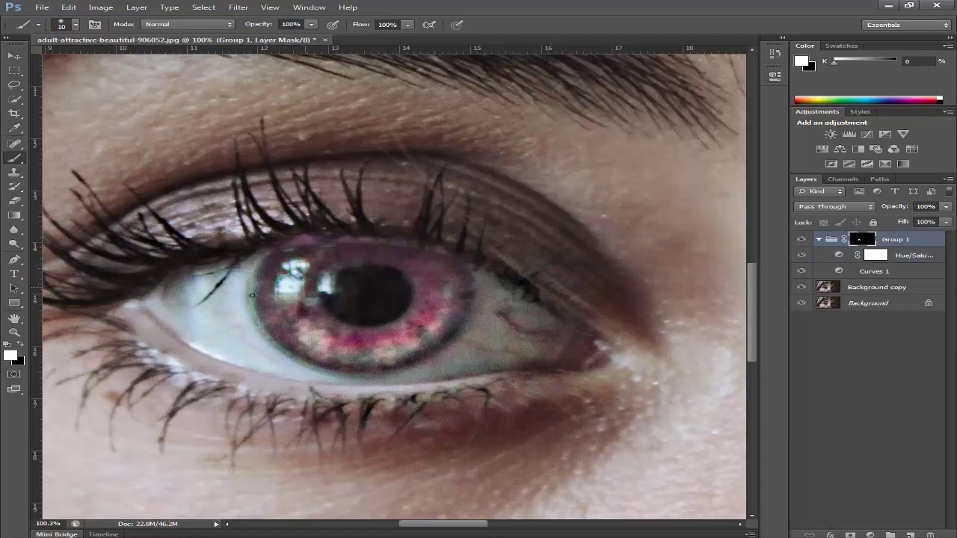
{"action": "left_click_drag", "start_coordinate": [253, 321], "coordinate": [243, 306]}
{"action": "key", "text": "x"}
{"action": "right_click", "coordinate": [248, 326], "text": "alt"}
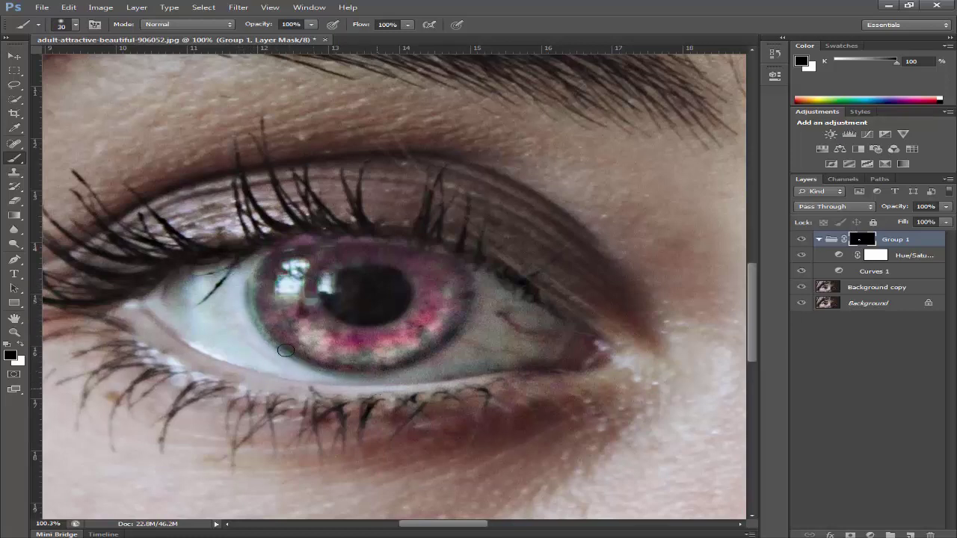
{"action": "key", "text": "x"}
{"action": "mouse_move", "coordinate": [241, 274]}
{"action": "left_mouse_down"}
{"action": "mouse_move", "coordinate": [249, 335]}
{"action": "mouse_move", "coordinate": [262, 329]}
{"action": "left_mouse_up"}
{"action": "scroll", "coordinate": [261, 329], "scroll_direction": "down", "scroll_amount": 5}
{"action": "scroll", "coordinate": [190, 350], "scroll_direction": "up", "scroll_amount": 8}
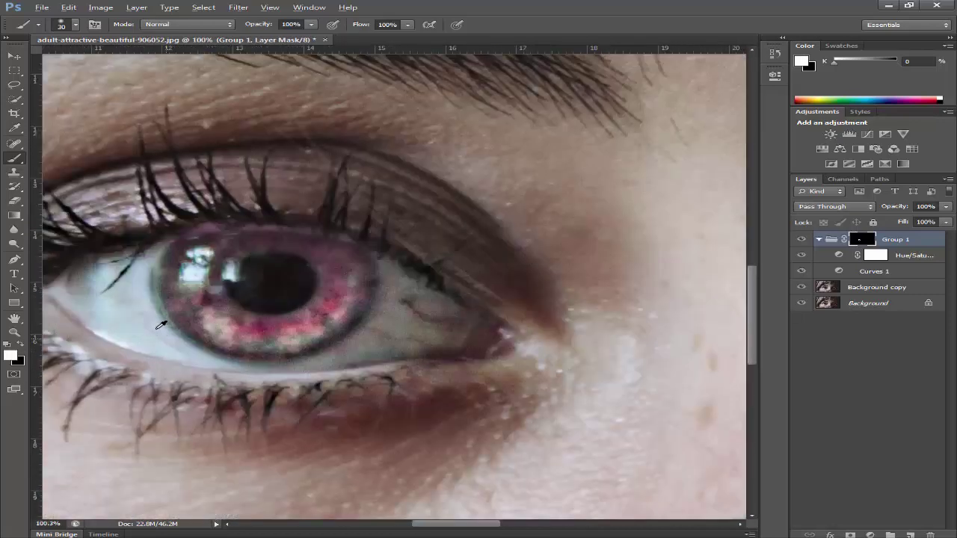
{"action": "scroll", "coordinate": [227, 325], "scroll_direction": "down", "scroll_amount": 4}
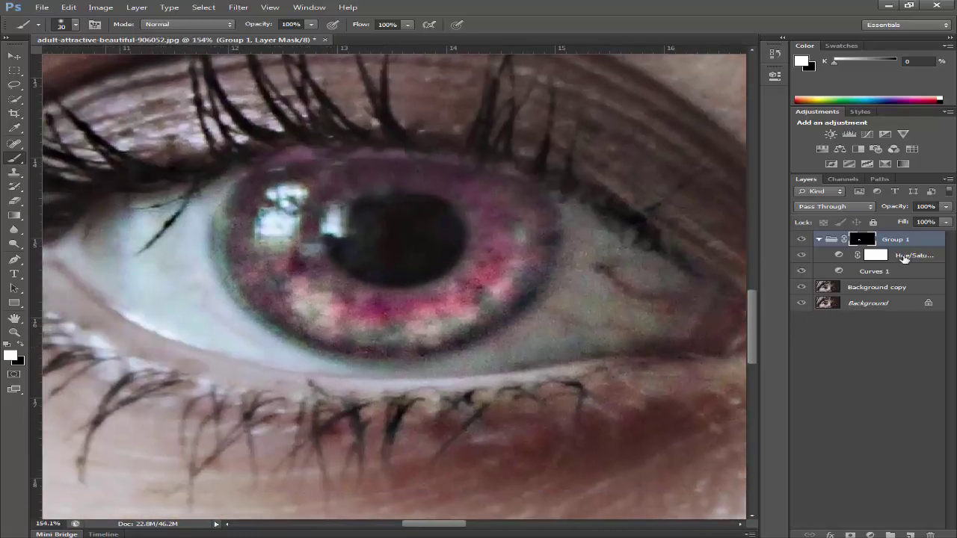
{"action": "left_click", "coordinate": [903, 257]}
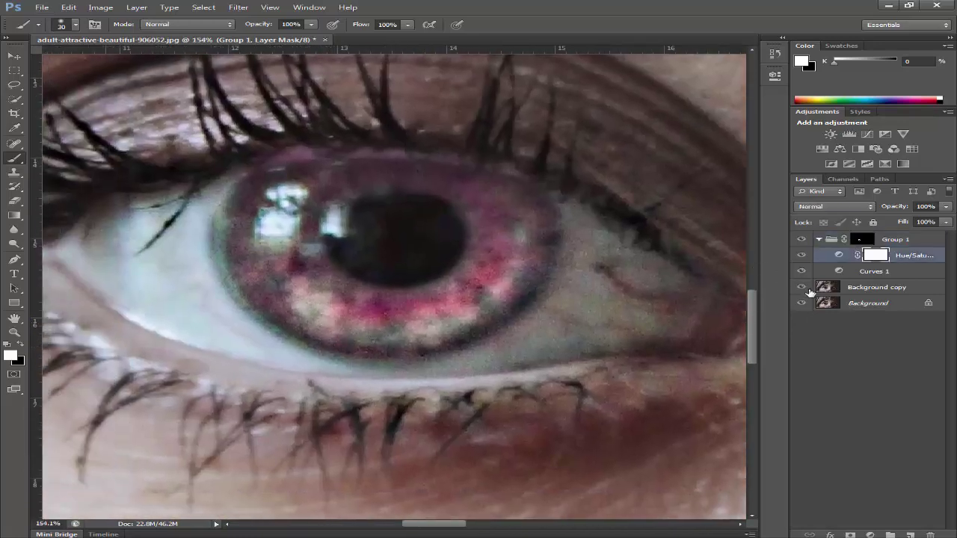
{"action": "scroll", "coordinate": [396, 329], "scroll_direction": "down", "scroll_amount": 3}
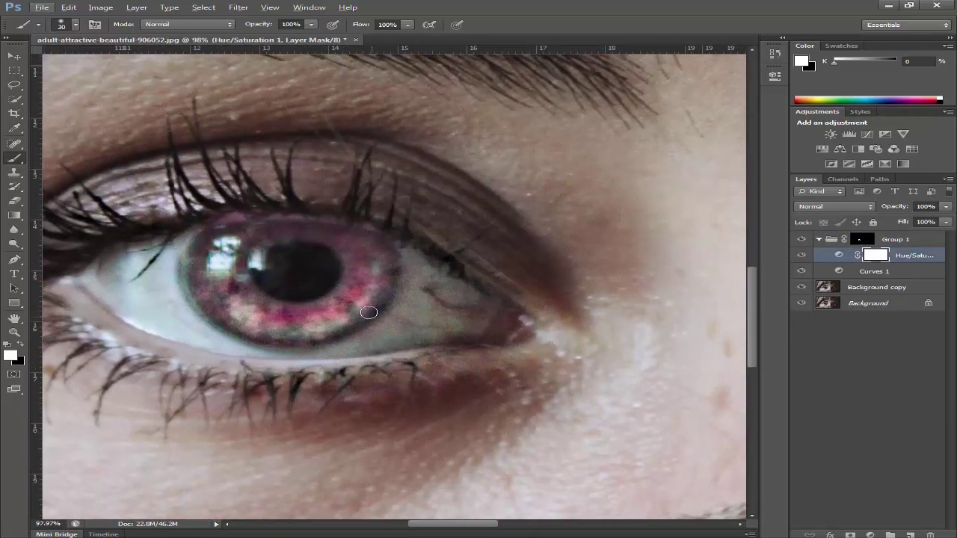
{"action": "scroll", "coordinate": [367, 312], "scroll_direction": "up", "scroll_amount": 3}
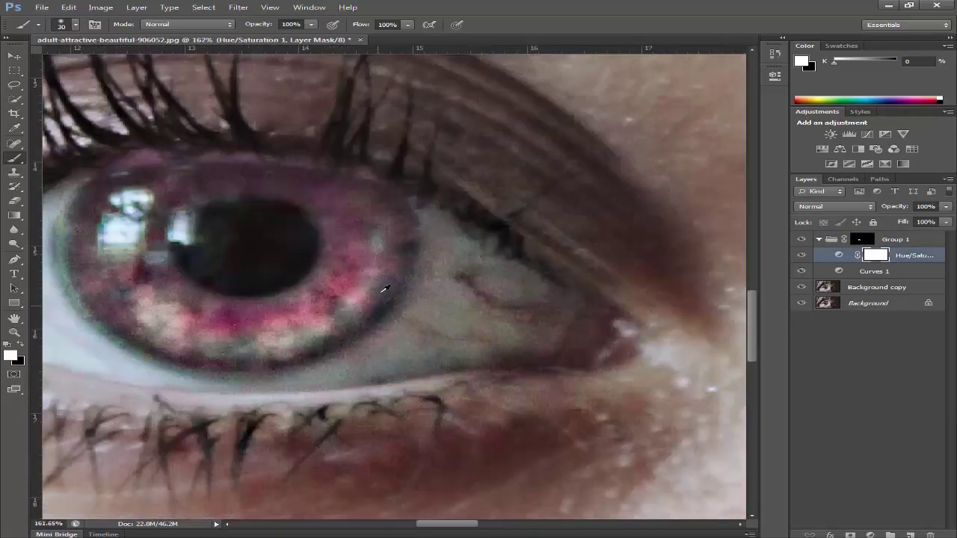
{"action": "left_click", "coordinate": [858, 237]}
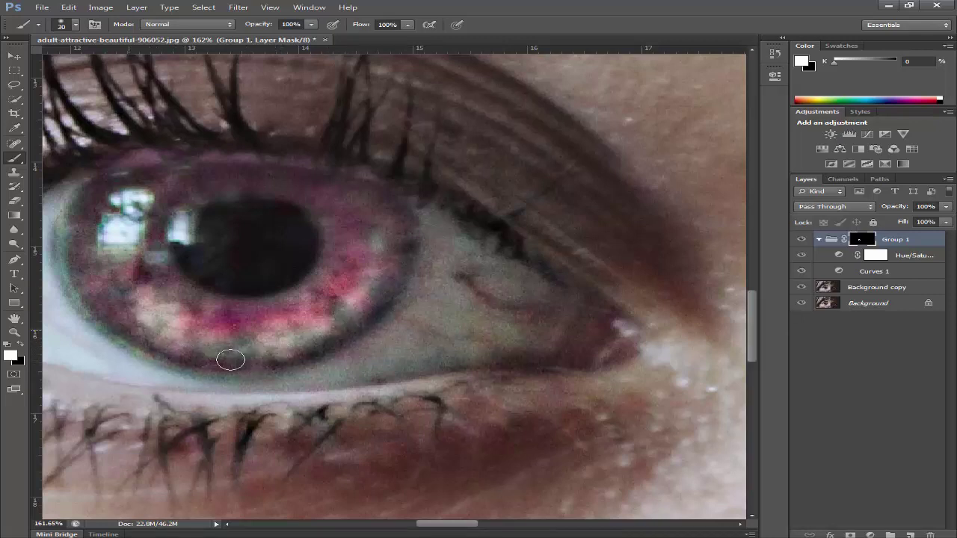
Step: Compare the whole portrait with Group 1 off and on
{"action": "scroll", "coordinate": [303, 333], "scroll_direction": "down", "scroll_amount": 10}
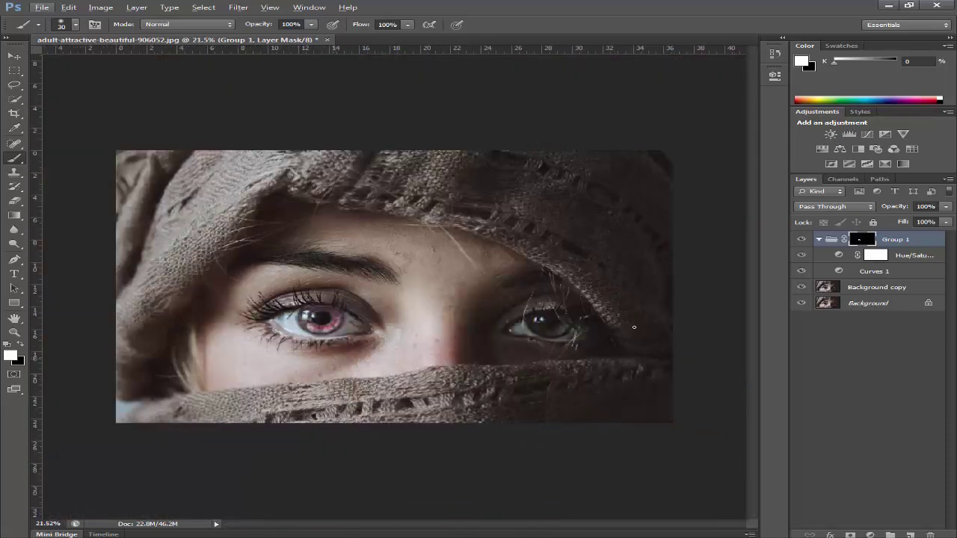
{"action": "left_click", "coordinate": [800, 240]}
{"action": "left_click", "coordinate": [800, 239]}
Step: Paint black on the Group 1 mask along the upper lash line to remove the pink spill above the iris
{"action": "scroll", "coordinate": [374, 317], "scroll_direction": "up", "scroll_amount": 4}
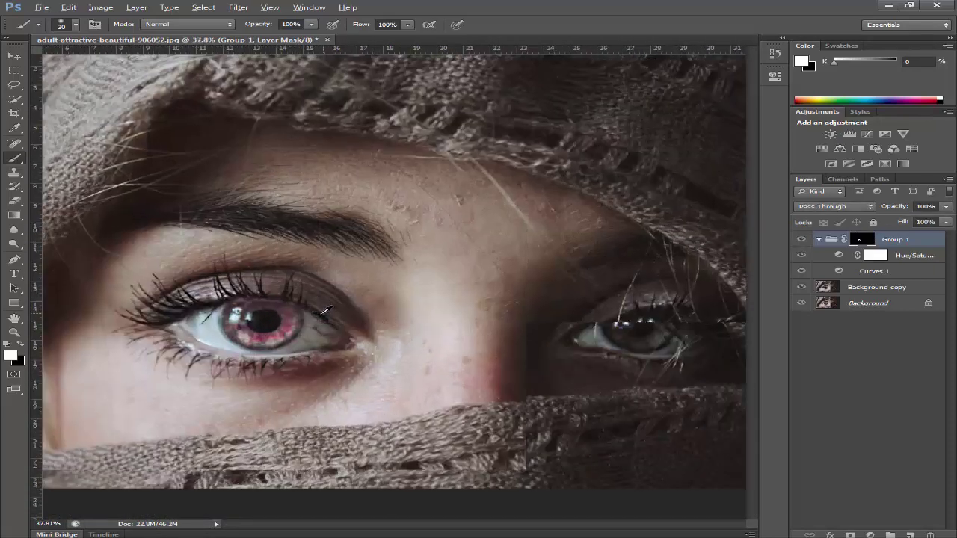
{"action": "scroll", "coordinate": [235, 295], "scroll_direction": "up", "scroll_amount": 5}
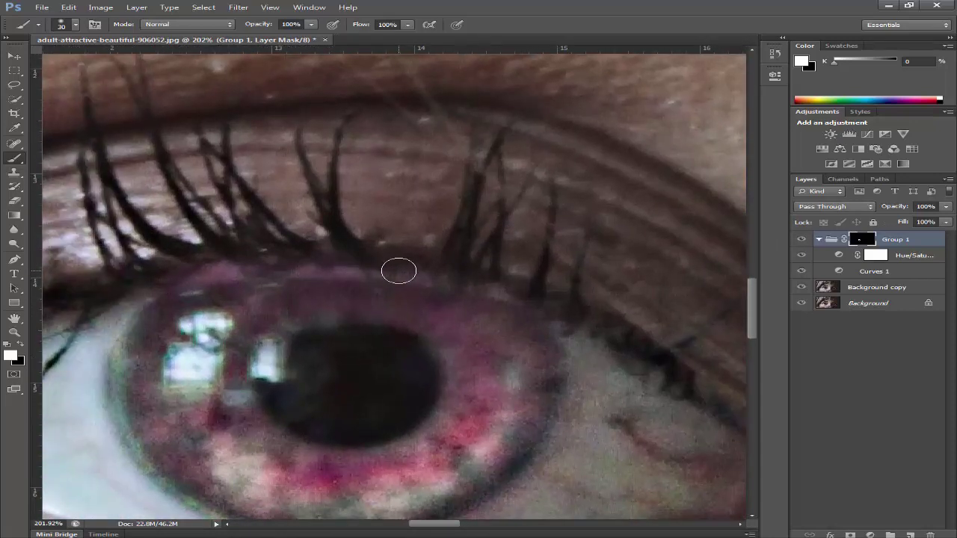
{"action": "key", "text": "x"}
{"action": "mouse_move", "coordinate": [337, 265]}
{"action": "left_mouse_down"}
{"action": "mouse_move", "coordinate": [309, 265]}
{"action": "mouse_move", "coordinate": [368, 263]}
{"action": "mouse_move", "coordinate": [195, 257]}
{"action": "mouse_move", "coordinate": [234, 252]}
{"action": "mouse_move", "coordinate": [240, 263]}
{"action": "mouse_move", "coordinate": [212, 262]}
{"action": "mouse_move", "coordinate": [246, 261]}
{"action": "mouse_move", "coordinate": [192, 261]}
{"action": "mouse_move", "coordinate": [338, 257]}
{"action": "mouse_move", "coordinate": [508, 279]}
{"action": "mouse_move", "coordinate": [431, 264]}
{"action": "mouse_move", "coordinate": [485, 253]}
{"action": "left_mouse_up"}
{"action": "key", "text": "space"}
{"action": "scroll", "coordinate": [389, 252], "scroll_direction": "down", "scroll_amount": 2}
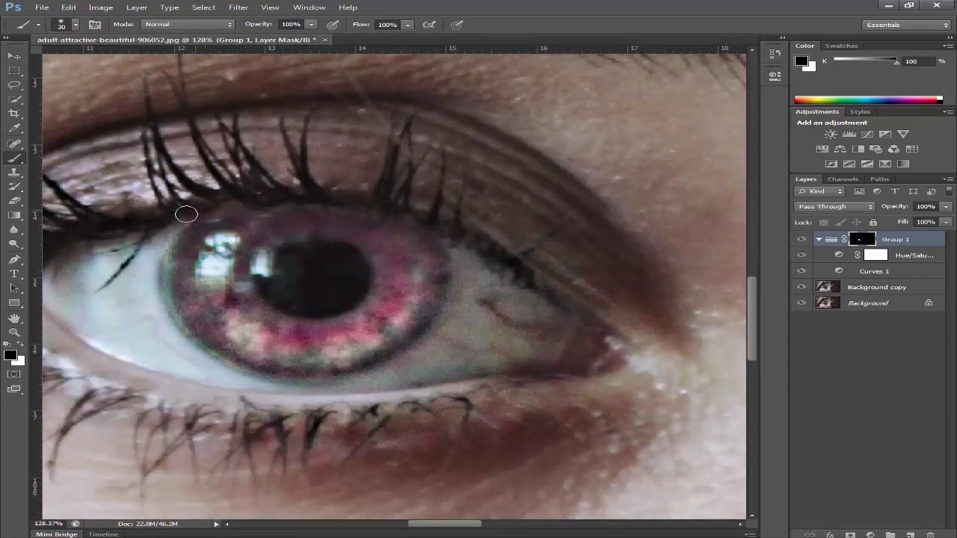
Step: Add a second Curves adjustment layer above Hue/Saturation and raise the middle of its RGB curve very slightly
{"action": "scroll", "coordinate": [433, 237], "scroll_direction": "down", "scroll_amount": 1}
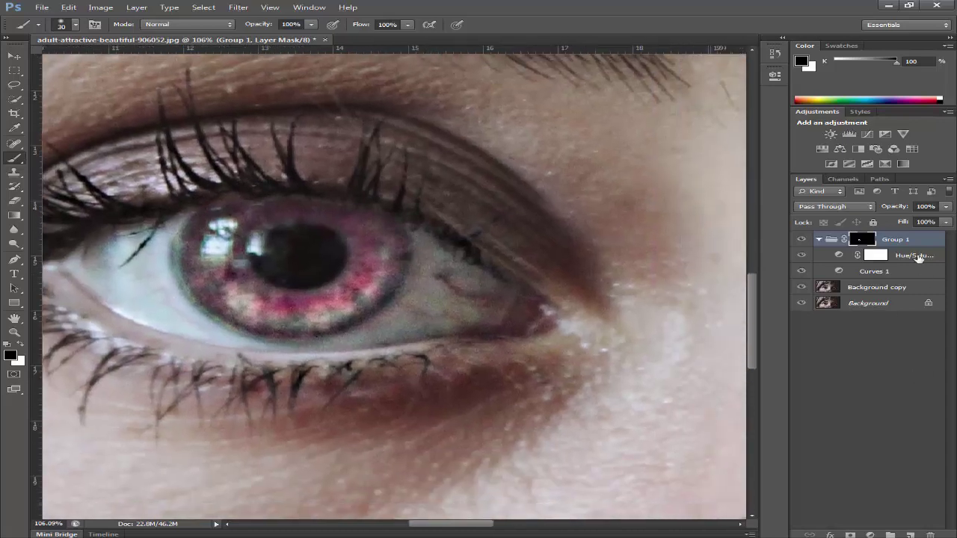
{"action": "left_click", "coordinate": [916, 256]}
{"action": "left_click", "coordinate": [870, 535]}
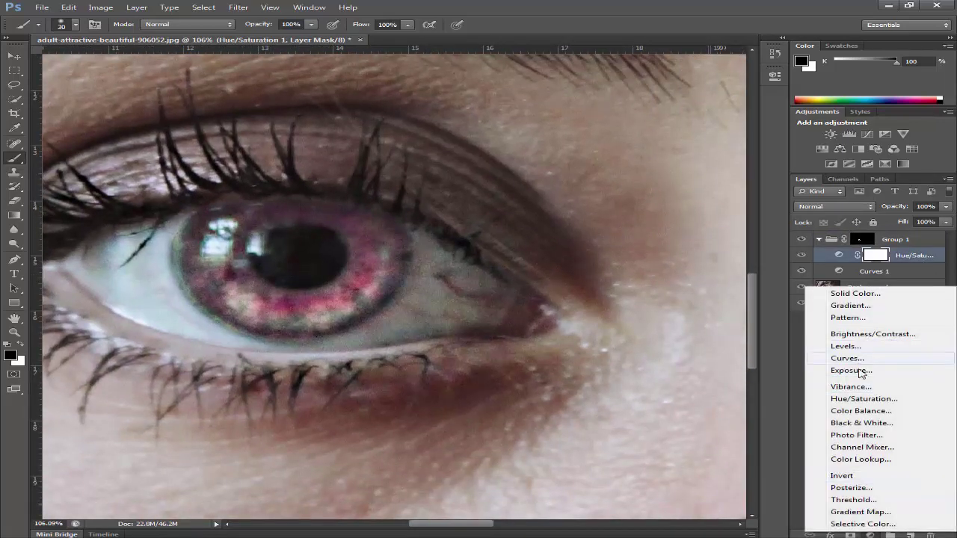
{"action": "left_click", "coordinate": [845, 359]}
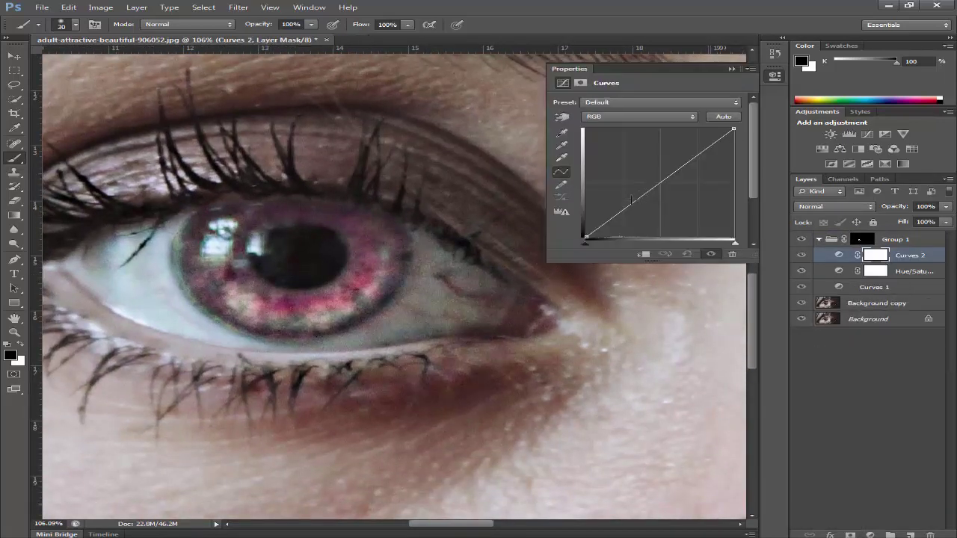
{"action": "left_click_drag", "start_coordinate": [649, 191], "coordinate": [648, 190]}
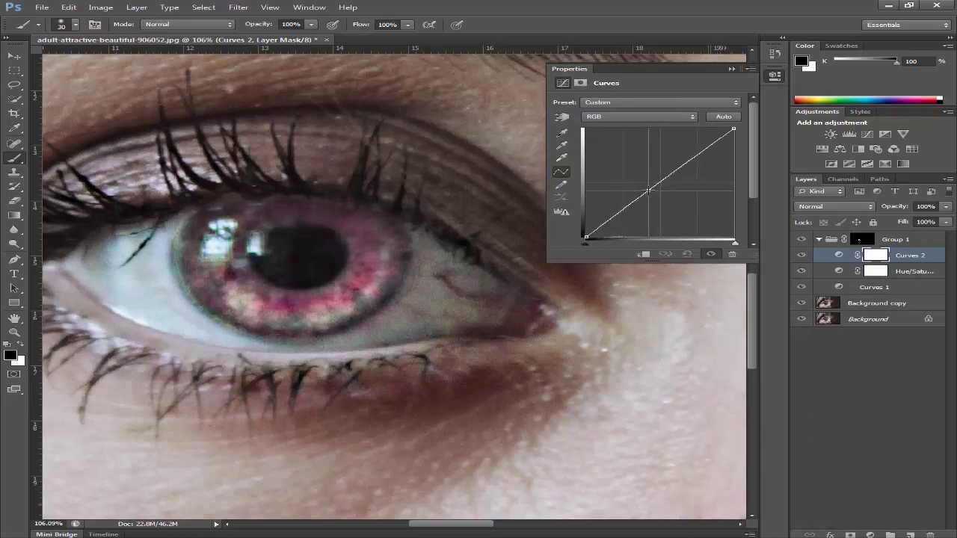
Step: Try bending the Curves 2 RGB curve with extra points, undo those edits, and close the curve settings
{"action": "mouse_move", "coordinate": [704, 146]}
{"action": "left_mouse_down"}
{"action": "mouse_move", "coordinate": [702, 137]}
{"action": "mouse_move", "coordinate": [709, 146]}
{"action": "left_mouse_up"}
{"action": "key", "text": "ctrl+alt+z"}
{"action": "key", "text": "ctrl+alt+z"}
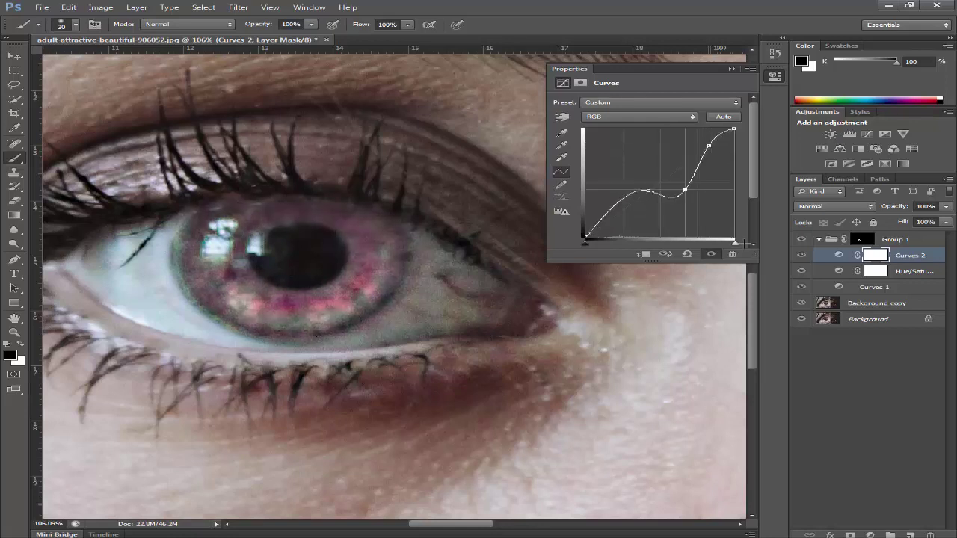
{"action": "key", "text": "ctrl+shift+z"}
{"action": "key", "text": "ctrl+shift+z"}
{"action": "left_click", "coordinate": [731, 69]}
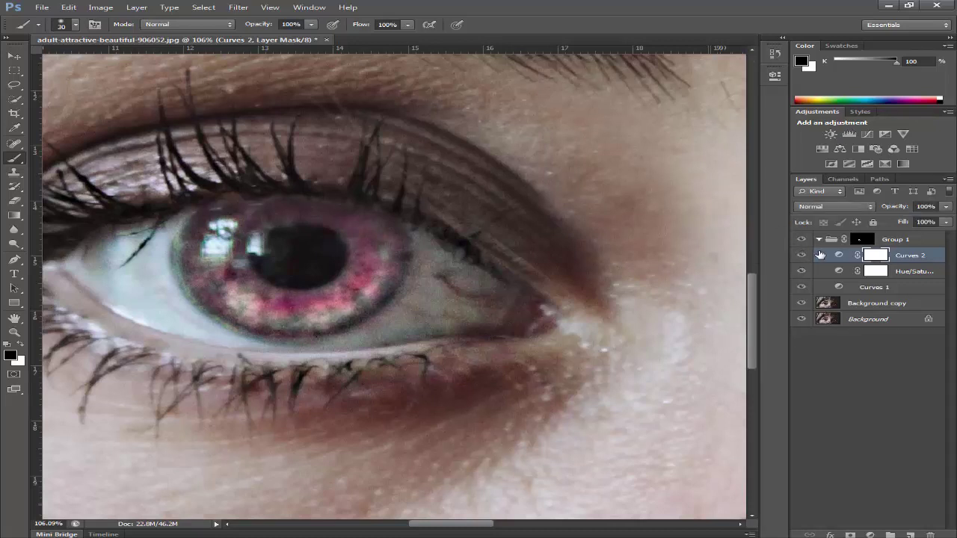
Step: Add a third Curves adjustment layer above Curves 2 and lower the midpoint of its RGB curve slightly
{"action": "left_click", "coordinate": [910, 258]}
{"action": "left_click", "coordinate": [870, 535]}
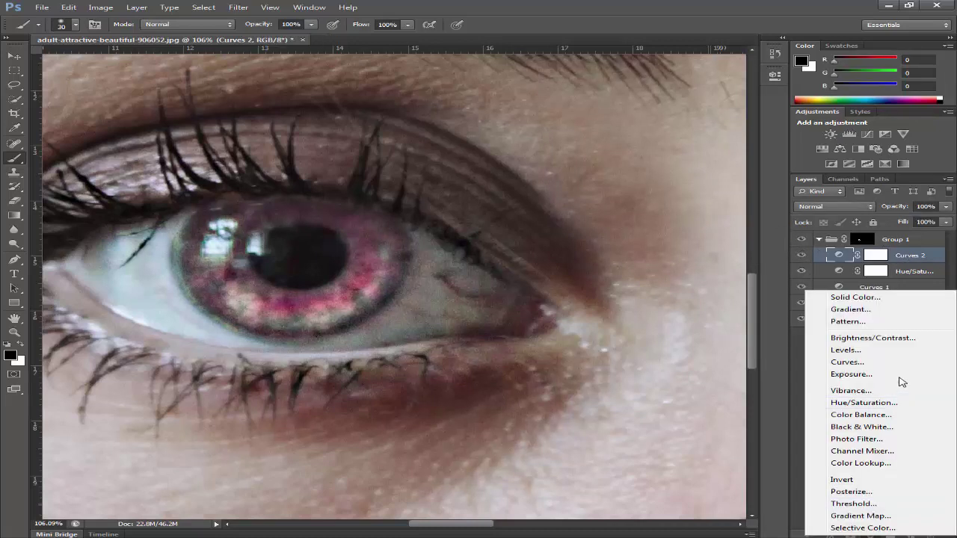
{"action": "left_click", "coordinate": [847, 361]}
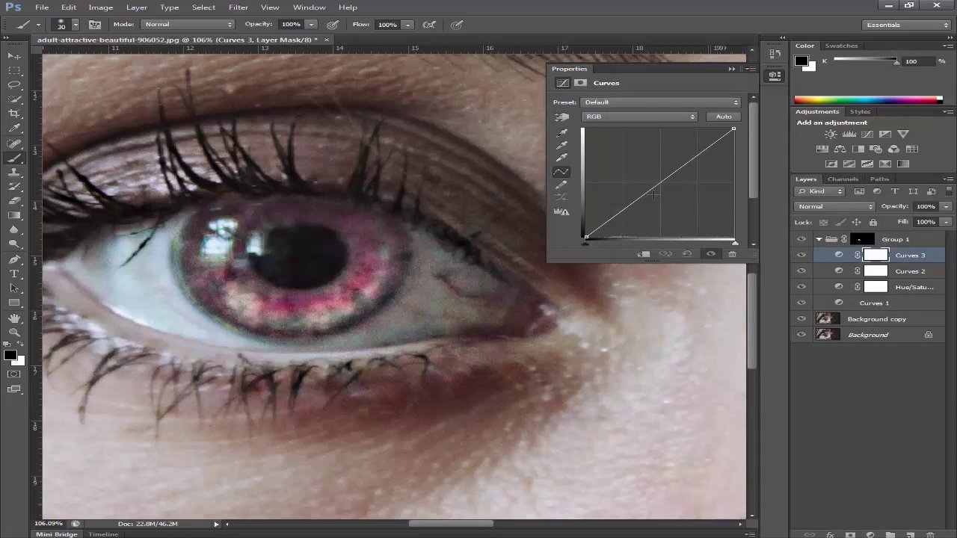
{"action": "left_click_drag", "start_coordinate": [662, 183], "coordinate": [661, 185]}
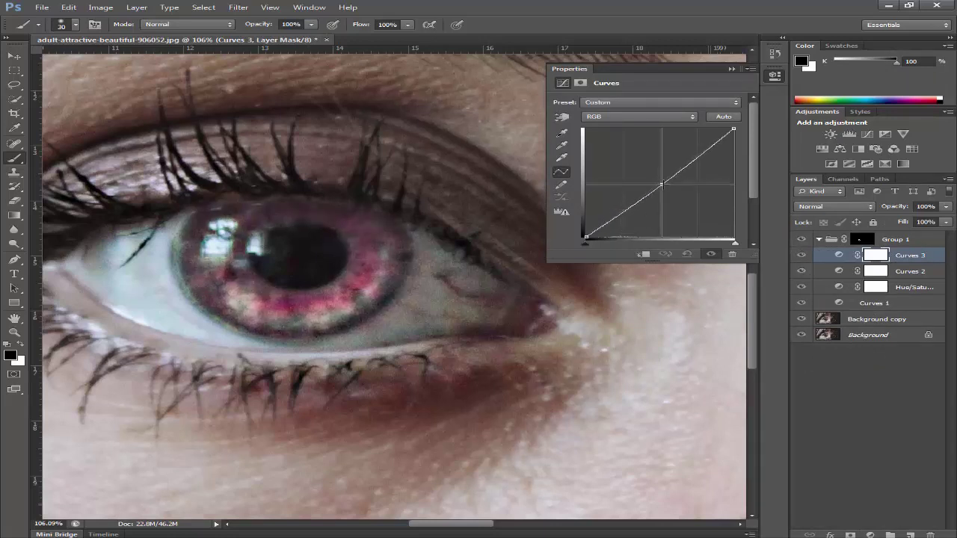
Step: In Curves 3, raise the middle of the Red curve very slightly and lower the middle of the Green curve slightly
{"action": "left_click", "coordinate": [649, 116]}
{"action": "left_click", "coordinate": [636, 129]}
{"action": "left_click_drag", "start_coordinate": [651, 188], "coordinate": [650, 188]}
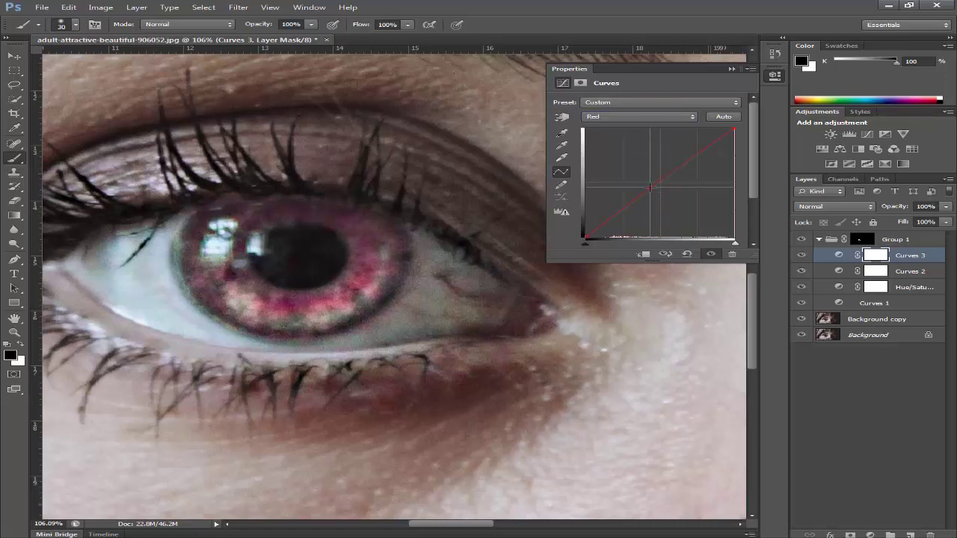
{"action": "left_click", "coordinate": [649, 116]}
{"action": "left_click", "coordinate": [643, 141]}
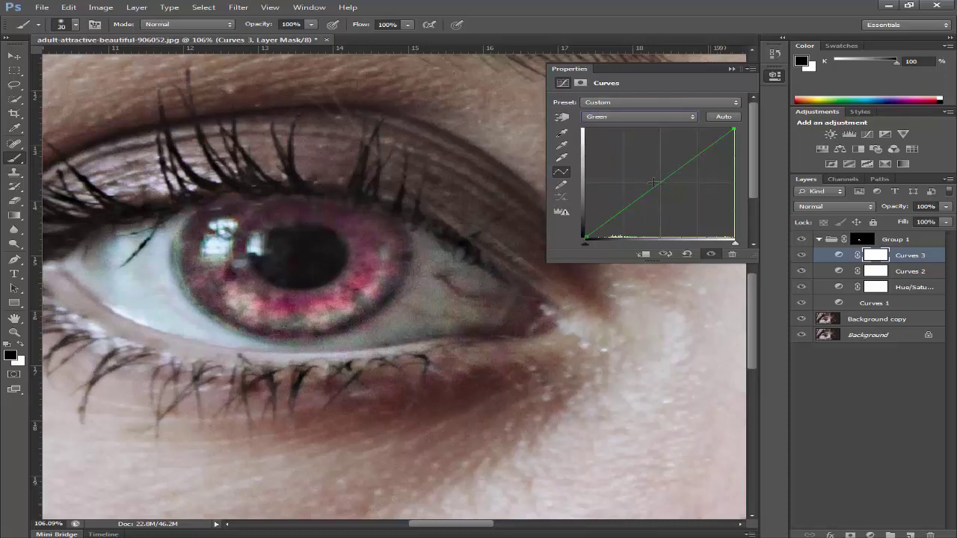
{"action": "left_click_drag", "start_coordinate": [656, 186], "coordinate": [661, 184]}
Step: Lower the middle of the Blue curve in Curves 3 slightly and close the curve settings
{"action": "left_click", "coordinate": [644, 116]}
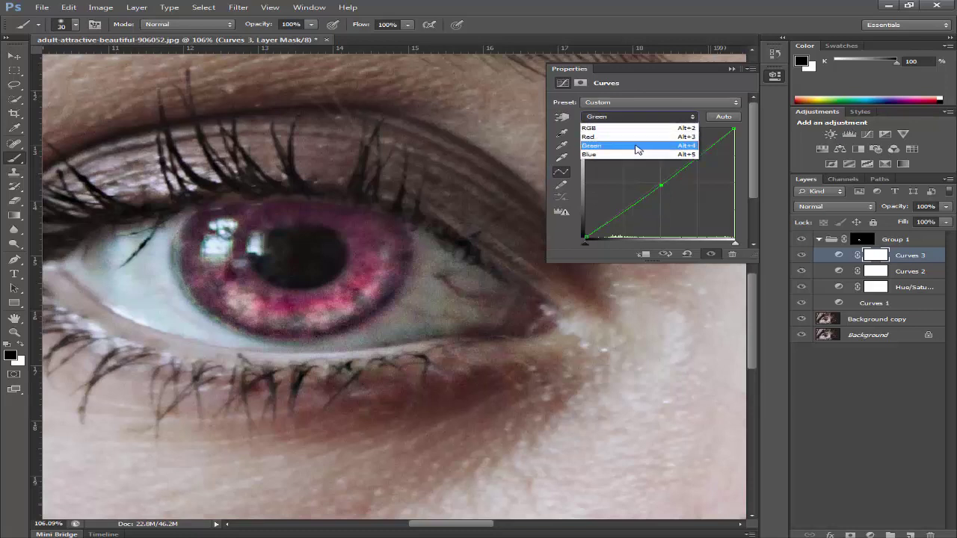
{"action": "left_click", "coordinate": [635, 154]}
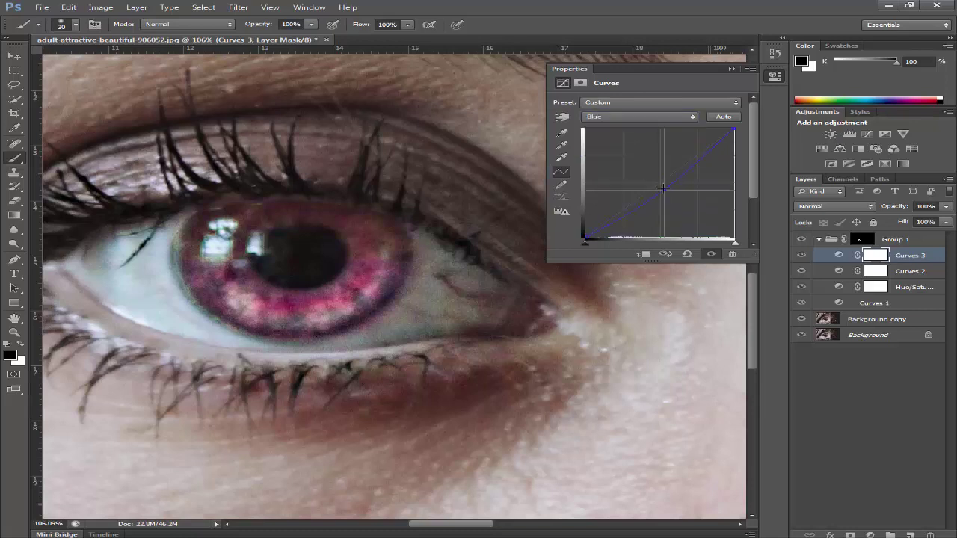
{"action": "mouse_move", "coordinate": [663, 189]}
{"action": "left_mouse_down"}
{"action": "mouse_move", "coordinate": [656, 177]}
{"action": "mouse_move", "coordinate": [666, 187]}
{"action": "left_mouse_up"}
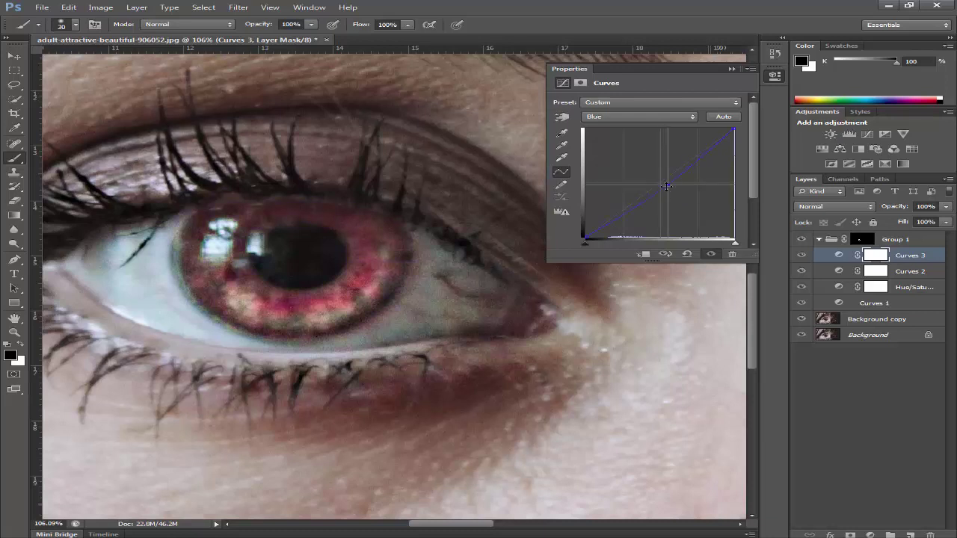
{"action": "left_click", "coordinate": [732, 68]}
{"action": "left_click", "coordinate": [864, 237]}
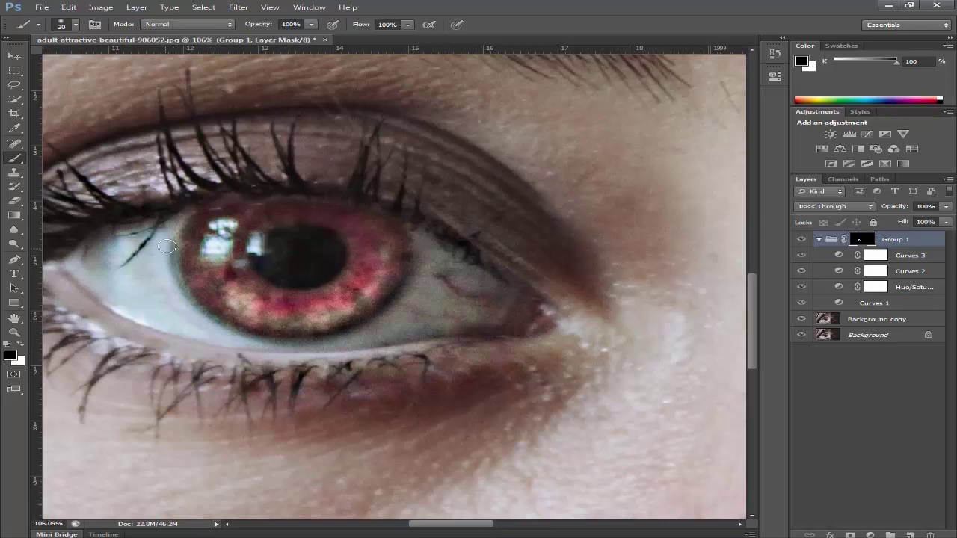
{"action": "left_click", "coordinate": [23, 344]}
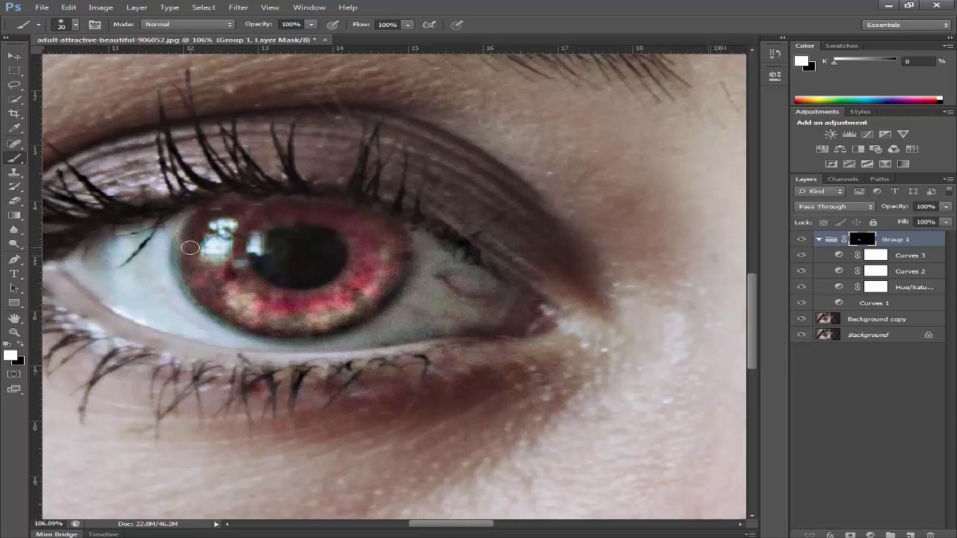
{"action": "key", "text": "x"}
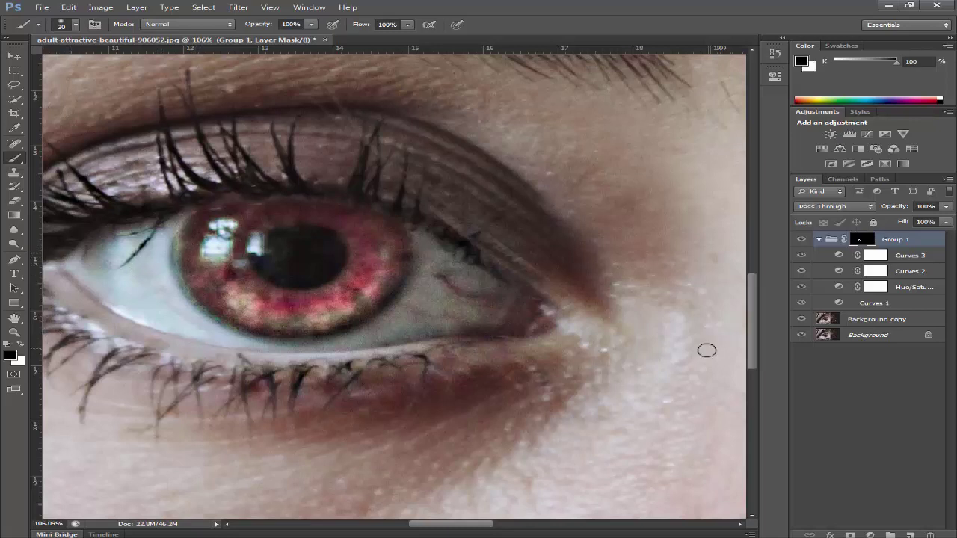
Step: Add a Levels adjustment layer above Curves 3 with black input level 14 and midtone 1.04, then close its settings
{"action": "left_click", "coordinate": [902, 259]}
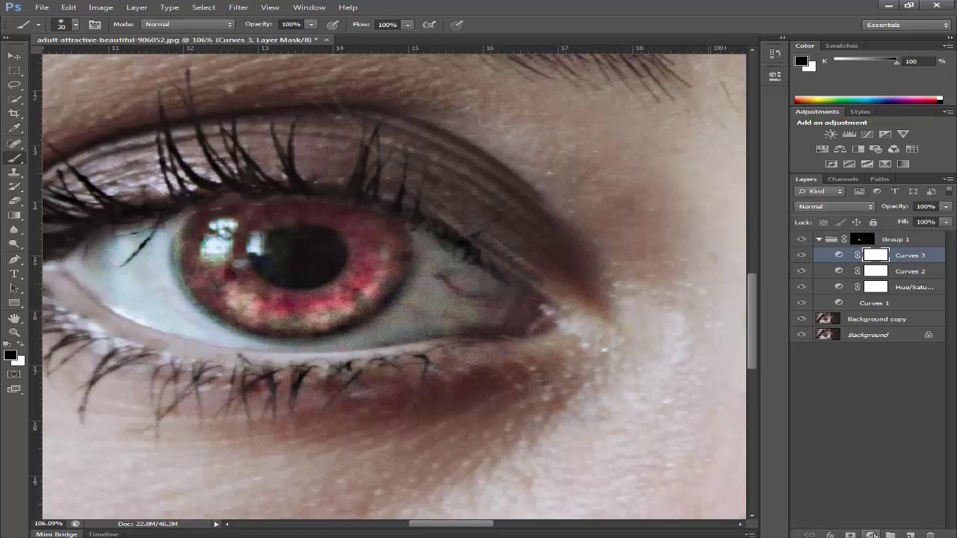
{"action": "left_click", "coordinate": [870, 535]}
{"action": "left_click", "coordinate": [863, 350]}
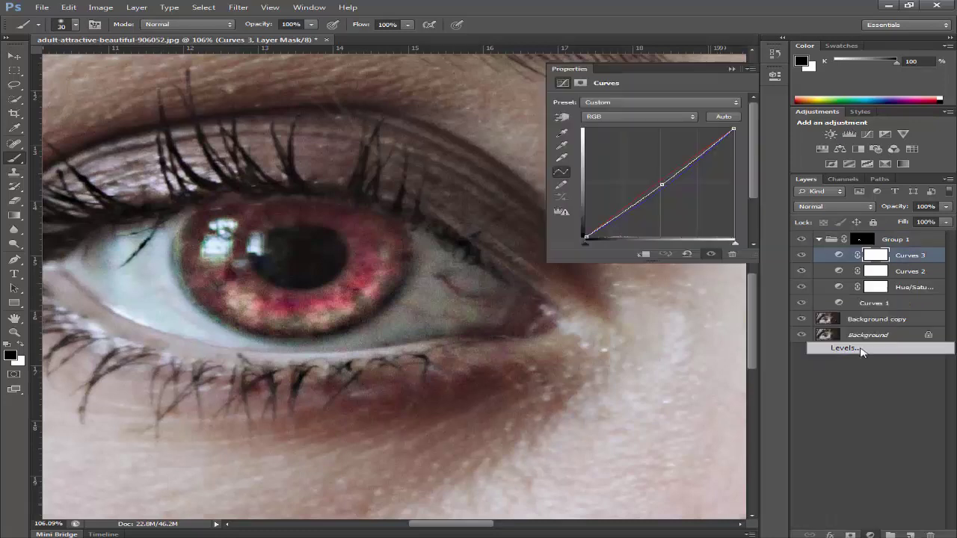
{"action": "left_click_drag", "start_coordinate": [575, 182], "coordinate": [581, 182]}
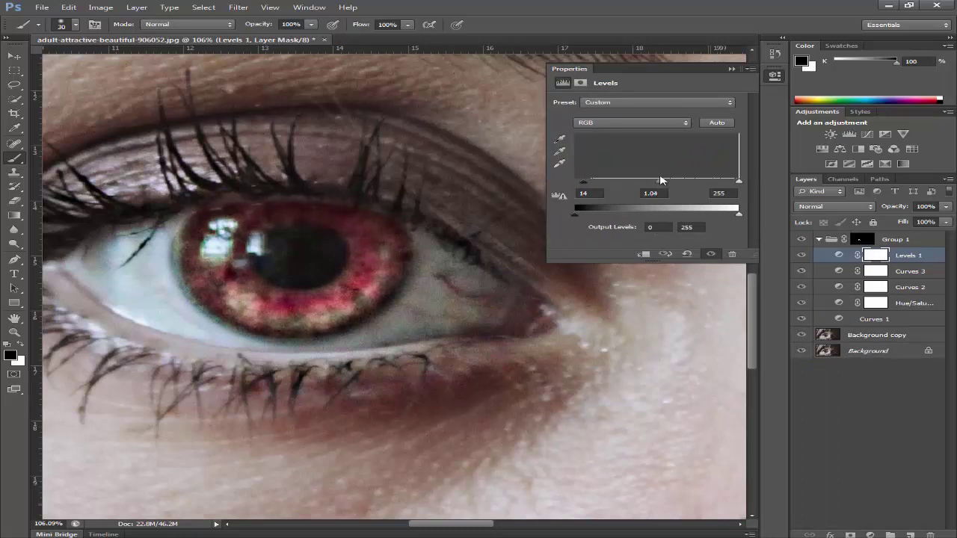
{"action": "left_click", "coordinate": [731, 68]}
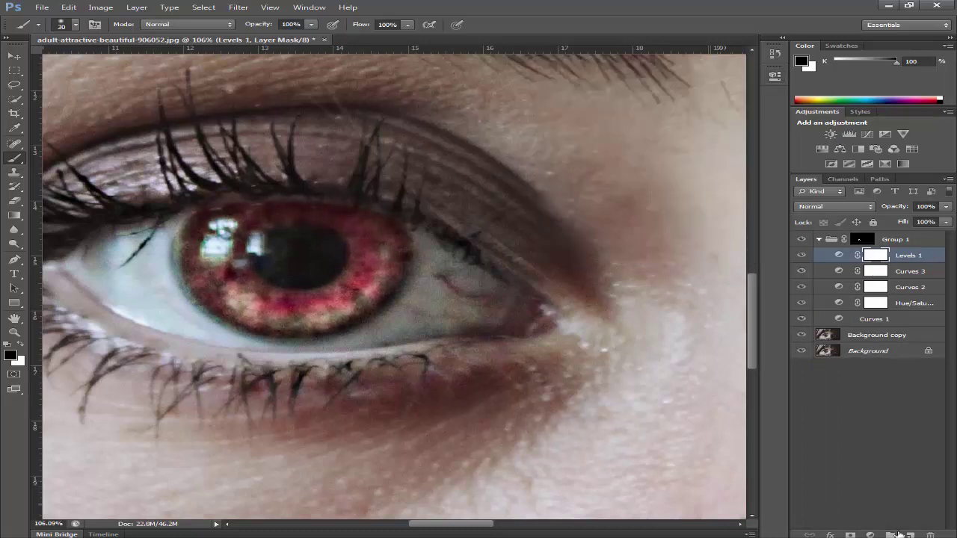
Step: Add a fourth Curves adjustment layer above Levels 1, raise the middle of its RGB curve, and invert its mask to black
{"action": "left_click", "coordinate": [870, 535]}
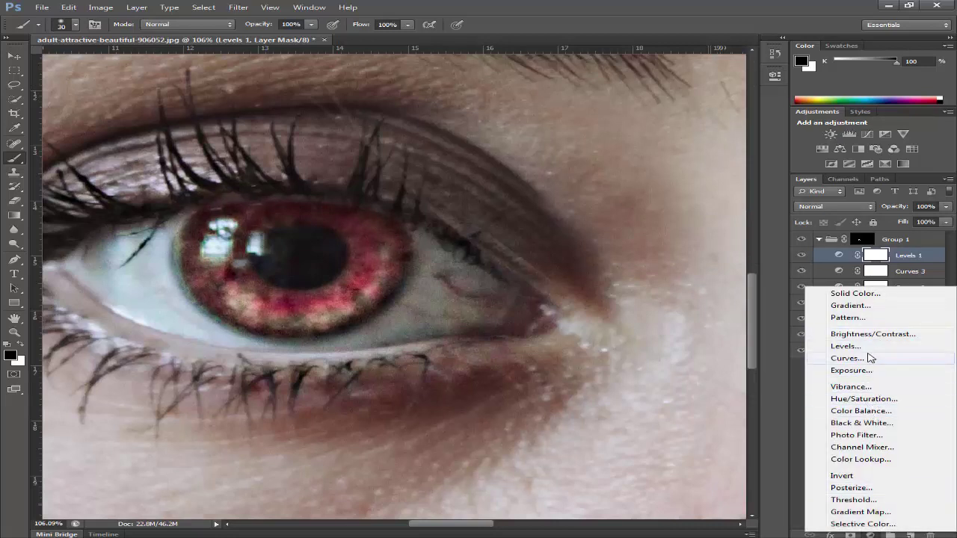
{"action": "left_click", "coordinate": [865, 359]}
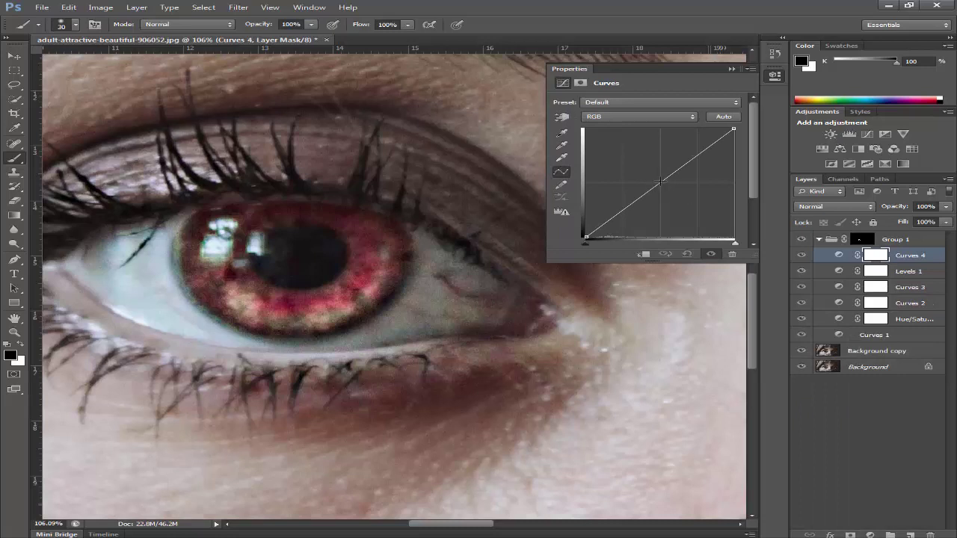
{"action": "left_click_drag", "start_coordinate": [657, 187], "coordinate": [655, 177]}
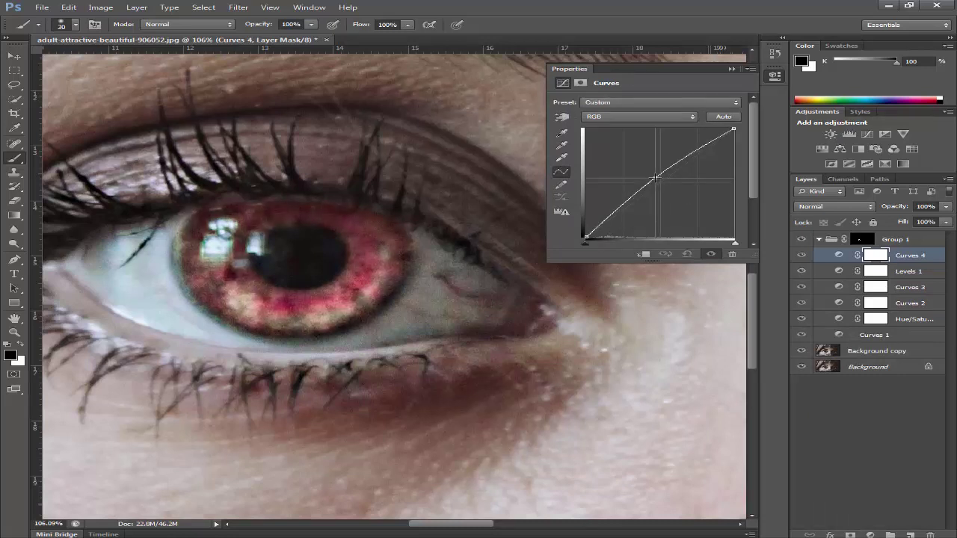
{"action": "left_click", "coordinate": [732, 68]}
{"action": "key", "text": "ctrl+i"}
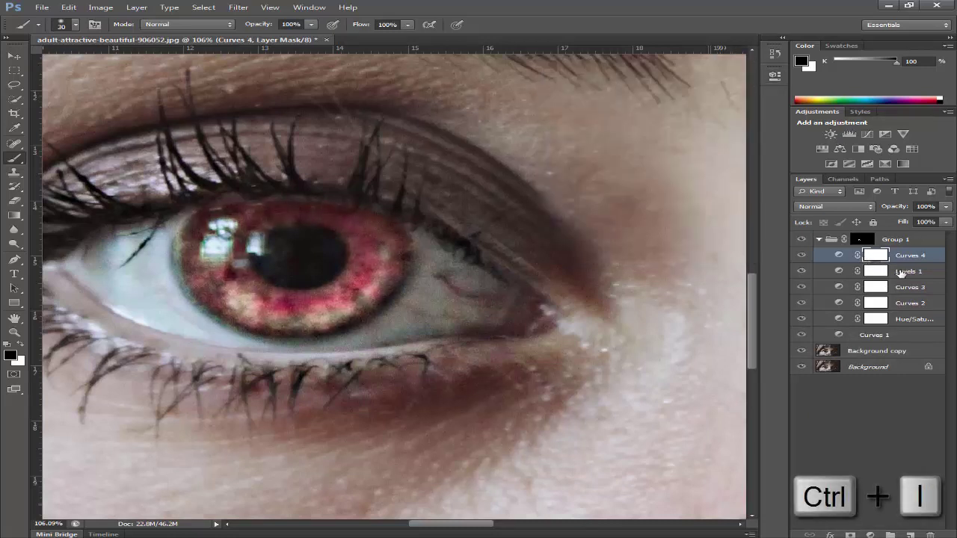
Step: Set up a soft white brush of 8 px with 0% hardness for painting iris detail on the Curves 4 mask
{"action": "scroll", "coordinate": [272, 325], "scroll_direction": "up", "scroll_amount": 5}
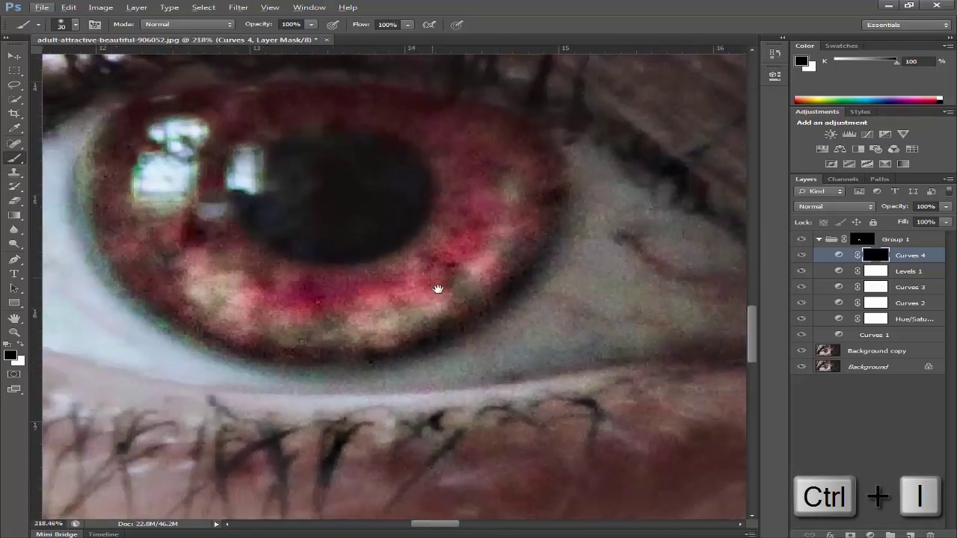
{"action": "left_click_drag", "start_coordinate": [437, 289], "coordinate": [447, 302]}
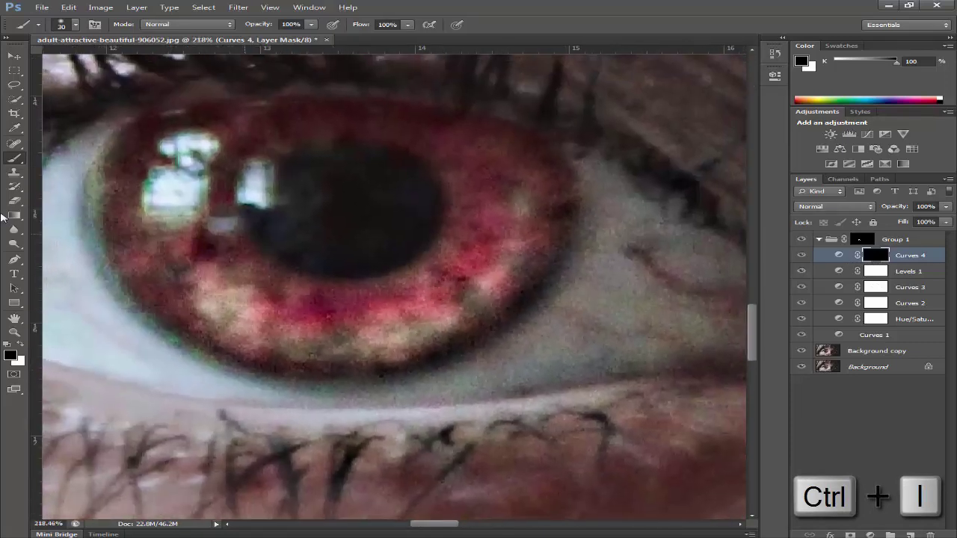
{"action": "left_click", "coordinate": [21, 344]}
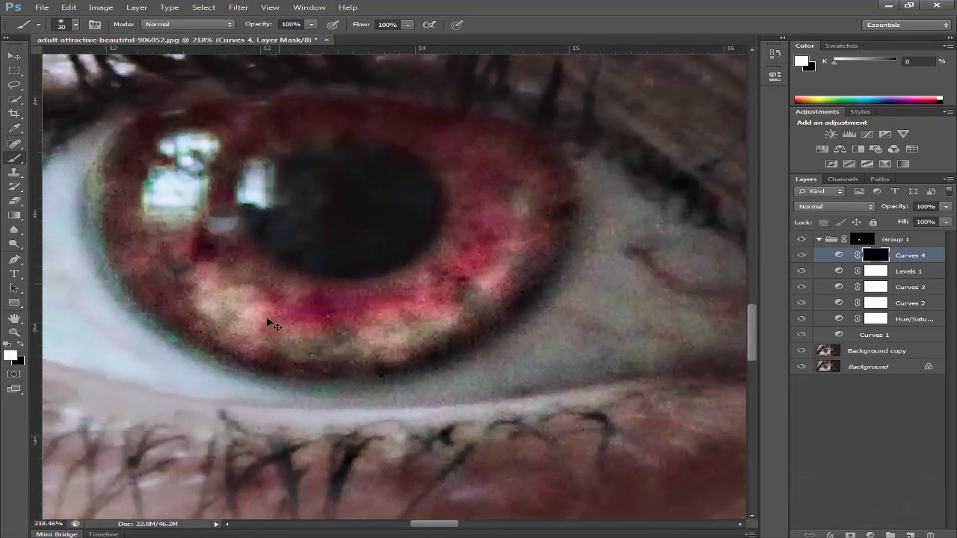
{"action": "mouse_move", "coordinate": [291, 324]}
{"action": "left_mouse_down"}
{"action": "mouse_move", "coordinate": [316, 312]}
{"action": "mouse_move", "coordinate": [280, 310]}
{"action": "left_mouse_up"}
{"action": "right_click", "coordinate": [294, 300]}
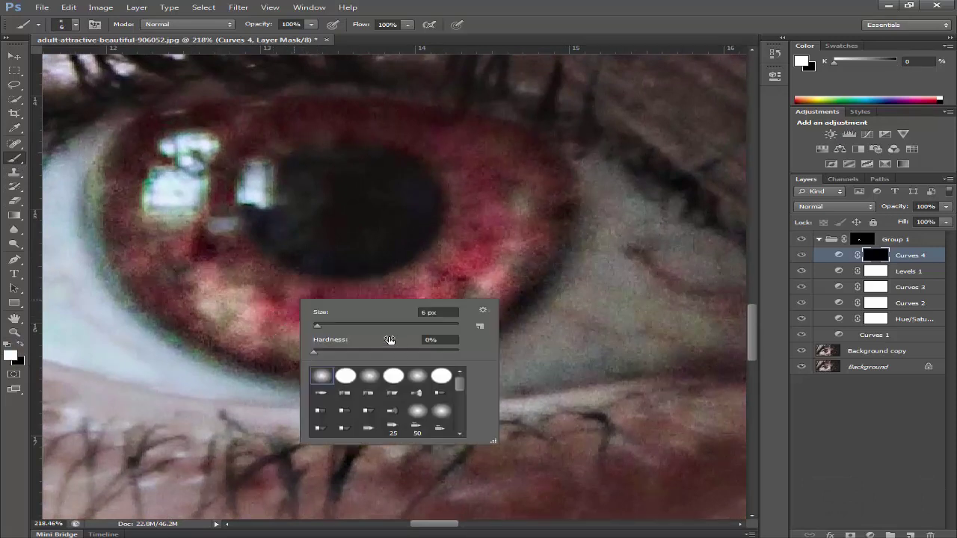
{"action": "left_click", "coordinate": [319, 329]}
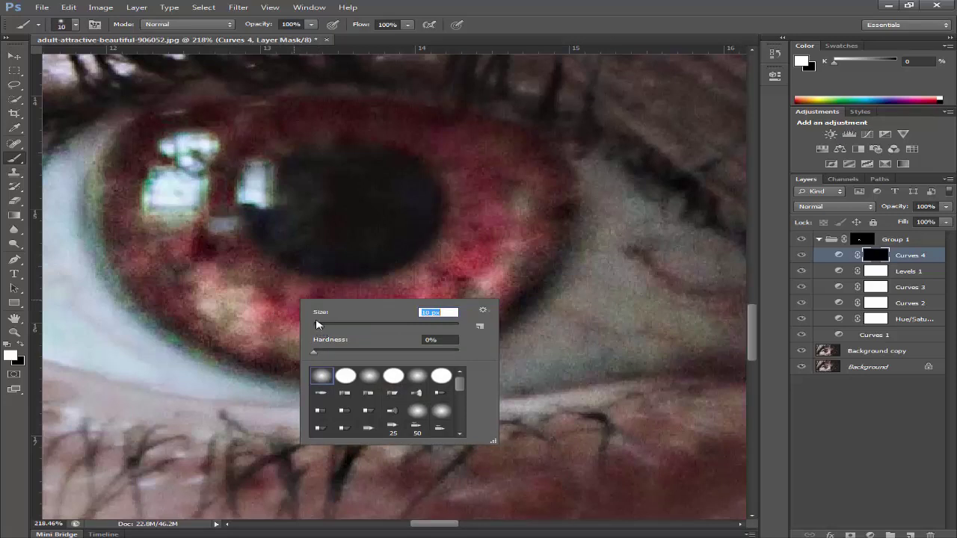
{"action": "key", "text": "Return"}
{"action": "right_click", "coordinate": [308, 311]}
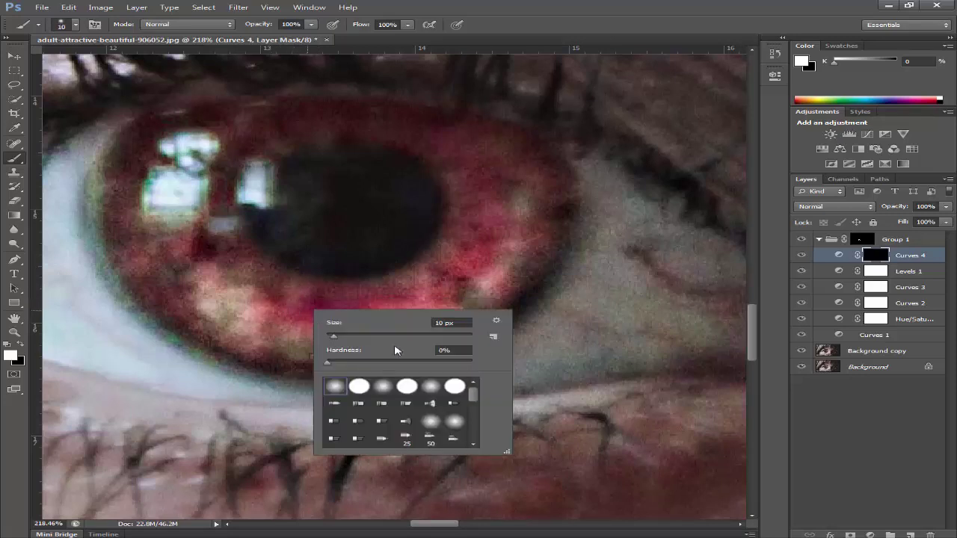
{"action": "left_click_drag", "start_coordinate": [335, 339], "coordinate": [333, 339]}
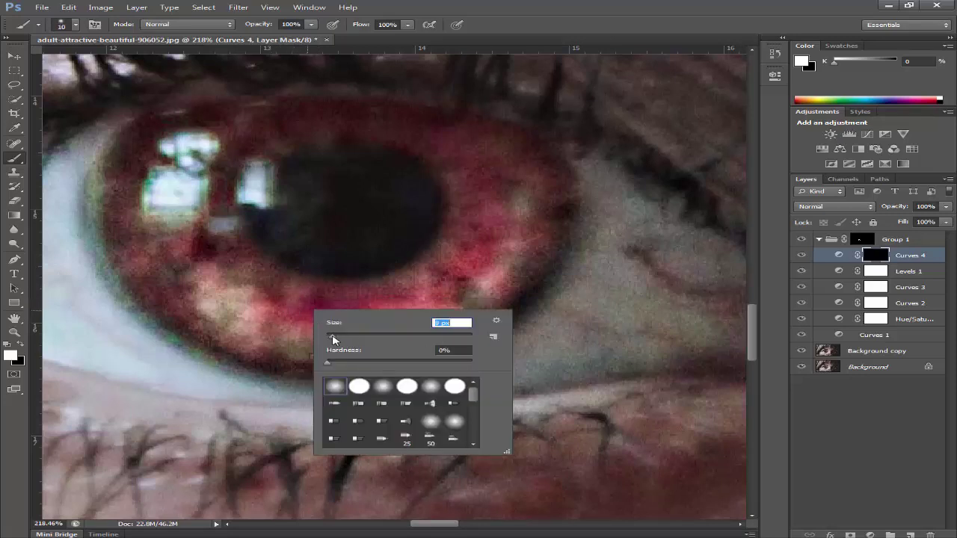
{"action": "key", "text": "Return"}
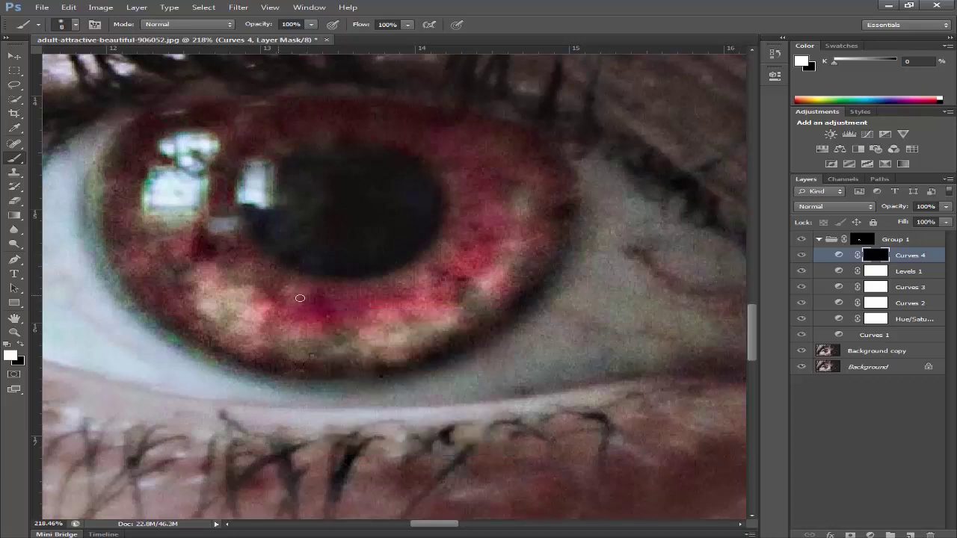
Step: Paint fine white strokes on the Curves 4 mask across the lower iris and its inner-corner side to brighten the fibres
{"action": "mouse_move", "coordinate": [262, 269]}
{"action": "left_mouse_down"}
{"action": "mouse_move", "coordinate": [204, 287]}
{"action": "mouse_move", "coordinate": [238, 252]}
{"action": "mouse_move", "coordinate": [198, 265]}
{"action": "mouse_move", "coordinate": [210, 242]}
{"action": "mouse_move", "coordinate": [228, 242]}
{"action": "mouse_move", "coordinate": [206, 229]}
{"action": "mouse_move", "coordinate": [194, 246]}
{"action": "mouse_move", "coordinate": [196, 276]}
{"action": "mouse_move", "coordinate": [237, 289]}
{"action": "mouse_move", "coordinate": [242, 328]}
{"action": "mouse_move", "coordinate": [303, 308]}
{"action": "mouse_move", "coordinate": [323, 325]}
{"action": "left_mouse_up"}
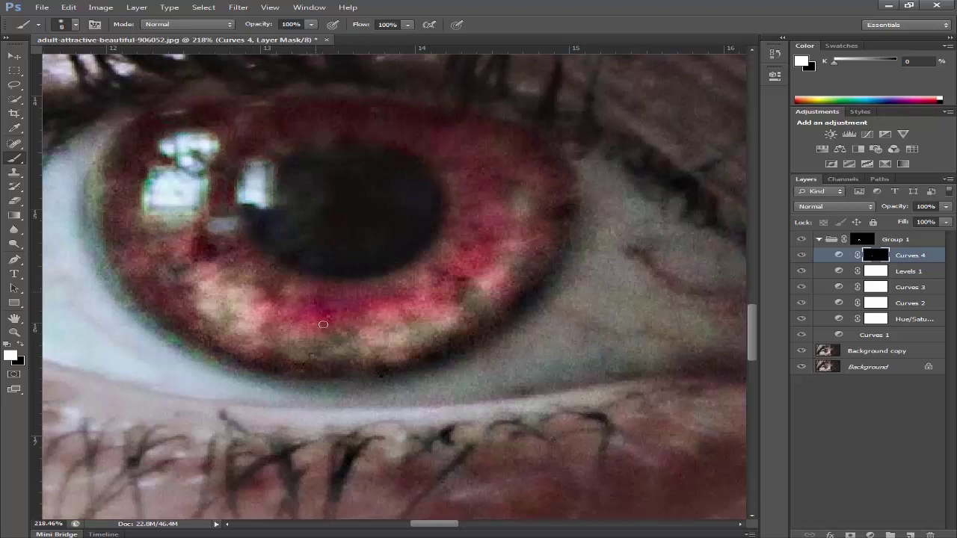
{"action": "mouse_move", "coordinate": [276, 299]}
{"action": "left_mouse_down"}
{"action": "mouse_move", "coordinate": [331, 292]}
{"action": "mouse_move", "coordinate": [317, 278]}
{"action": "mouse_move", "coordinate": [444, 327]}
{"action": "mouse_move", "coordinate": [438, 288]}
{"action": "left_mouse_up"}
{"action": "mouse_move", "coordinate": [462, 292]}
{"action": "left_mouse_down"}
{"action": "mouse_move", "coordinate": [436, 260]}
{"action": "mouse_move", "coordinate": [471, 242]}
{"action": "mouse_move", "coordinate": [491, 259]}
{"action": "mouse_move", "coordinate": [463, 247]}
{"action": "left_mouse_up"}
{"action": "right_click", "coordinate": [478, 242]}
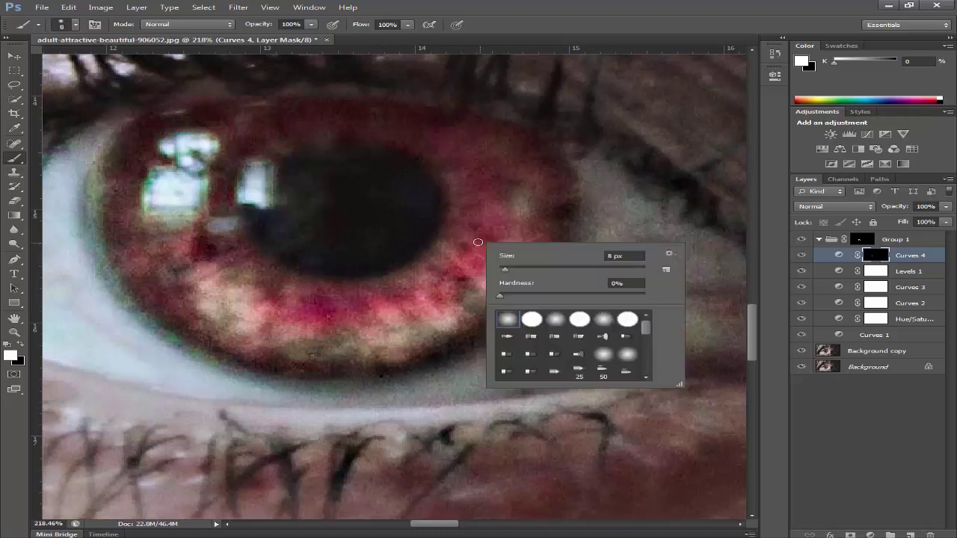
{"action": "left_click", "coordinate": [472, 239]}
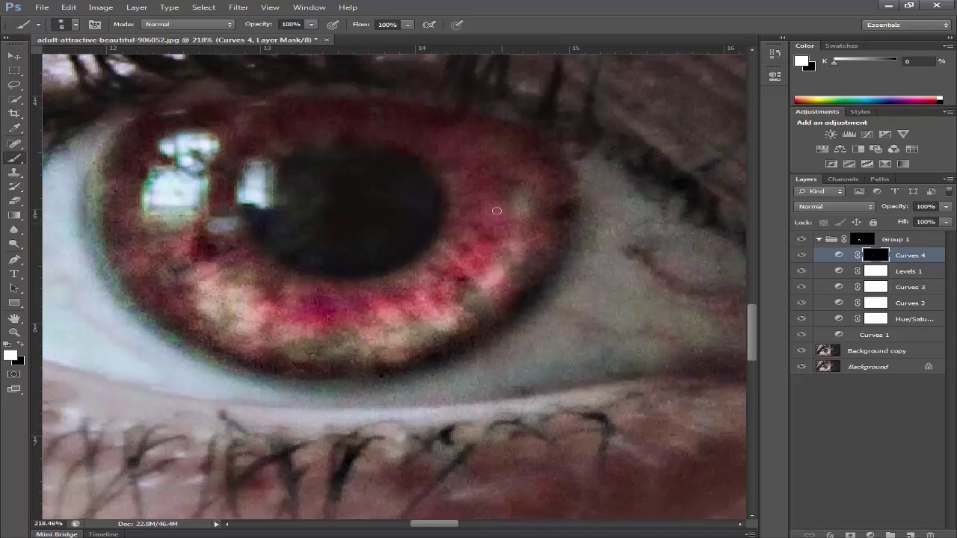
{"action": "left_click_drag", "start_coordinate": [509, 214], "coordinate": [486, 229]}
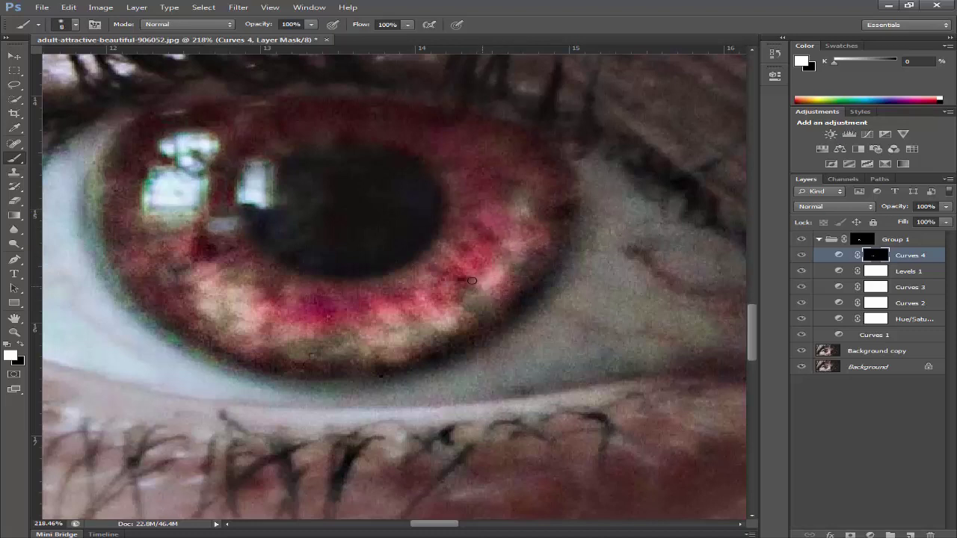
{"action": "mouse_move", "coordinate": [471, 280]}
{"action": "left_mouse_down"}
{"action": "mouse_move", "coordinate": [490, 293]}
{"action": "mouse_move", "coordinate": [482, 308]}
{"action": "mouse_move", "coordinate": [424, 276]}
{"action": "mouse_move", "coordinate": [430, 297]}
{"action": "mouse_move", "coordinate": [413, 310]}
{"action": "mouse_move", "coordinate": [471, 320]}
{"action": "left_mouse_up"}
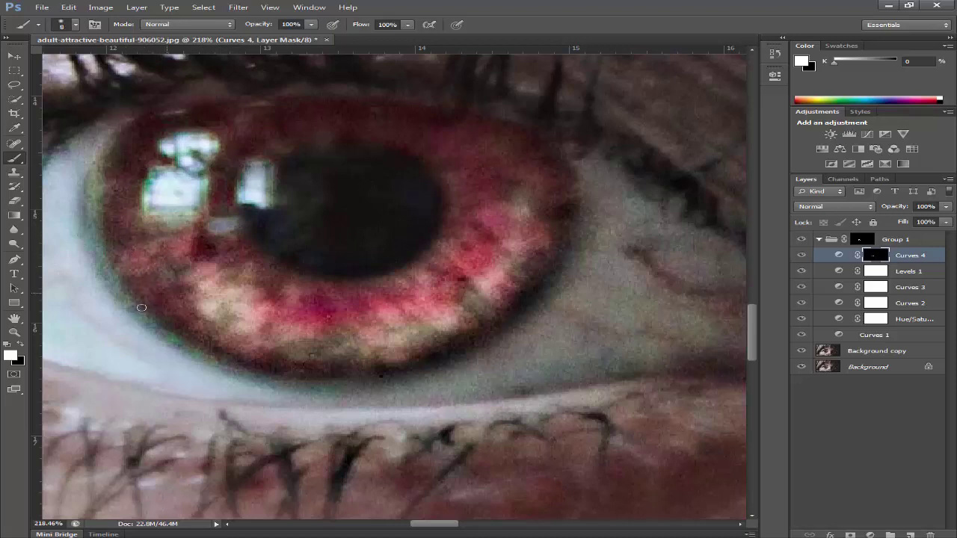
{"action": "key", "text": "x"}
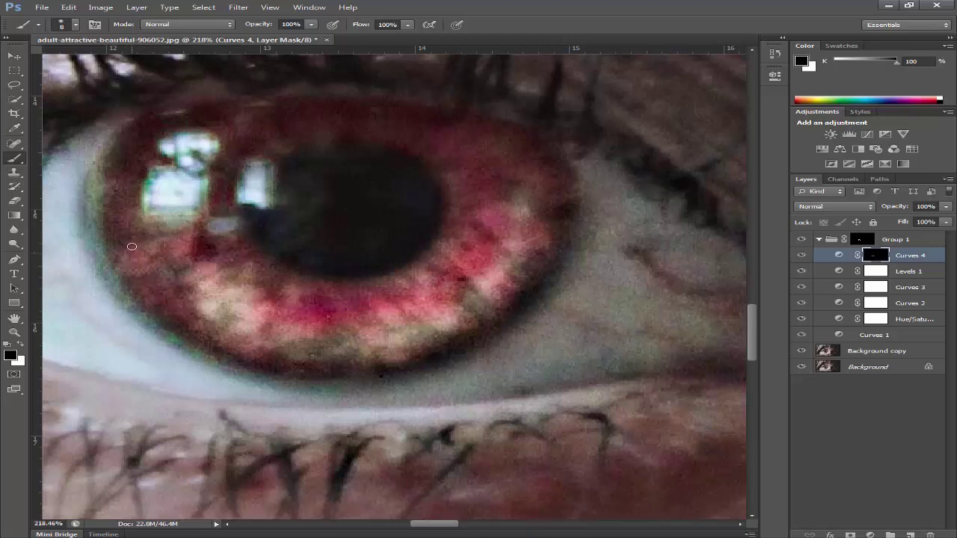
{"action": "key", "text": "x"}
{"action": "left_click", "coordinate": [22, 344]}
{"action": "left_click", "coordinate": [21, 346]}
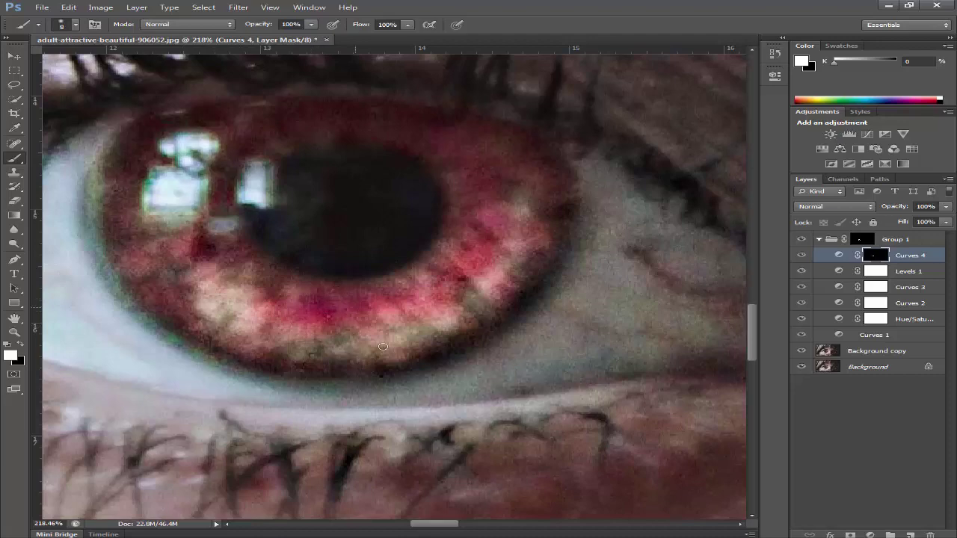
Step: Compare the iris with Curves 4 hidden and shown, and set that layer's opacity to 60% and fill to 80%
{"action": "left_click", "coordinate": [801, 255]}
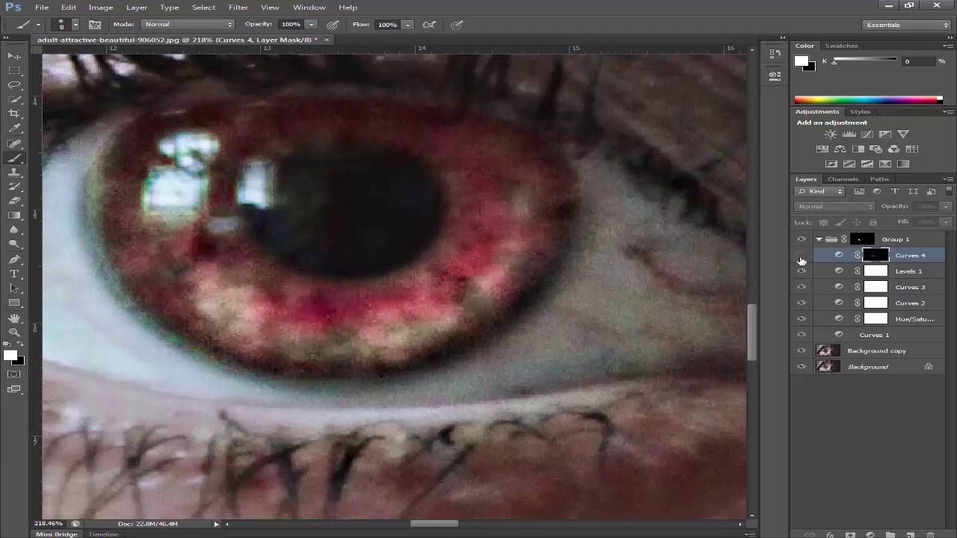
{"action": "left_click", "coordinate": [800, 255]}
{"action": "scroll", "coordinate": [566, 214], "scroll_direction": "down", "scroll_amount": 5}
{"action": "scroll", "coordinate": [501, 294], "scroll_direction": "down", "scroll_amount": 5}
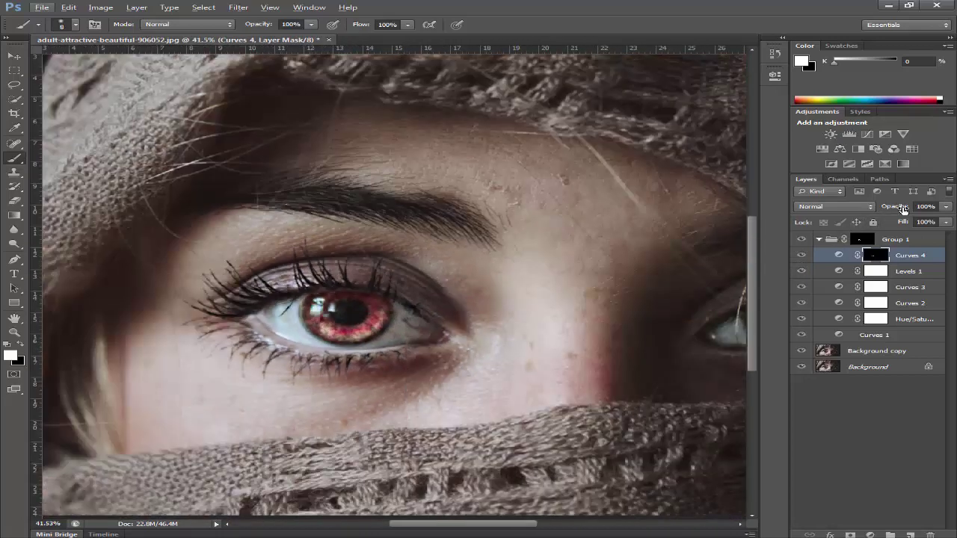
{"action": "left_click_drag", "start_coordinate": [903, 210], "coordinate": [887, 226]}
{"action": "scroll", "coordinate": [497, 290], "scroll_direction": "down", "scroll_amount": 3}
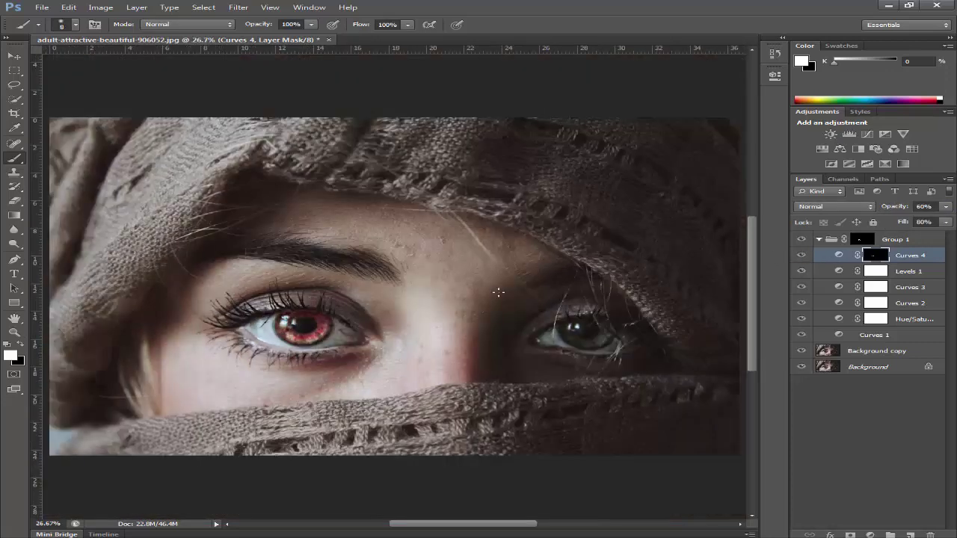
{"action": "scroll", "coordinate": [312, 338], "scroll_direction": "up", "scroll_amount": 10}
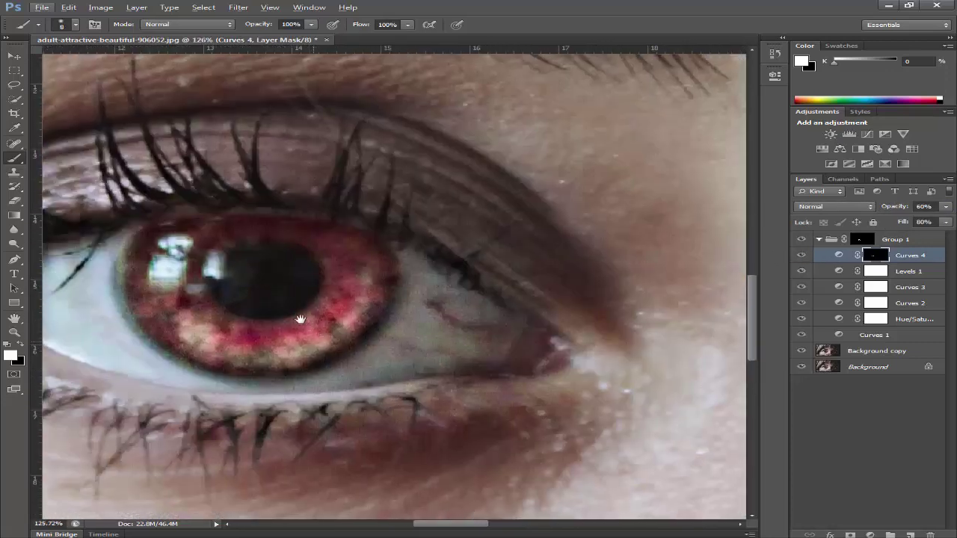
Step: Inspect the brightened fibres across the lower iris up close and across the whole eye, and enlarge the brush to 13 px
{"action": "left_click_drag", "start_coordinate": [312, 336], "coordinate": [336, 271]}
{"action": "scroll", "coordinate": [337, 270], "scroll_direction": "up", "scroll_amount": 4}
{"action": "left_click_drag", "start_coordinate": [375, 303], "coordinate": [417, 336]}
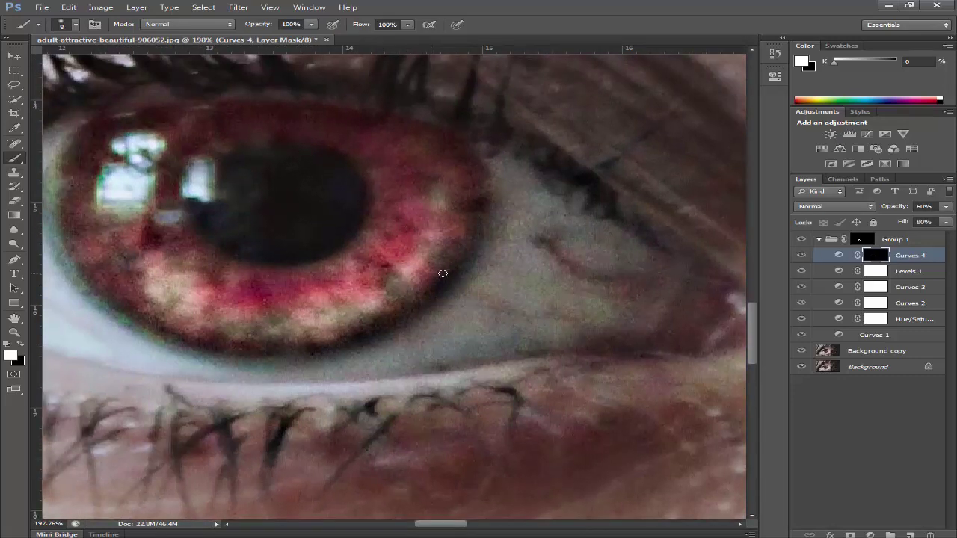
{"action": "scroll", "coordinate": [428, 254], "scroll_direction": "up", "scroll_amount": 2}
{"action": "mouse_move", "coordinate": [471, 161]}
{"action": "left_mouse_down"}
{"action": "mouse_move", "coordinate": [485, 158]}
{"action": "mouse_move", "coordinate": [457, 255]}
{"action": "mouse_move", "coordinate": [351, 311]}
{"action": "mouse_move", "coordinate": [485, 267]}
{"action": "left_mouse_up"}
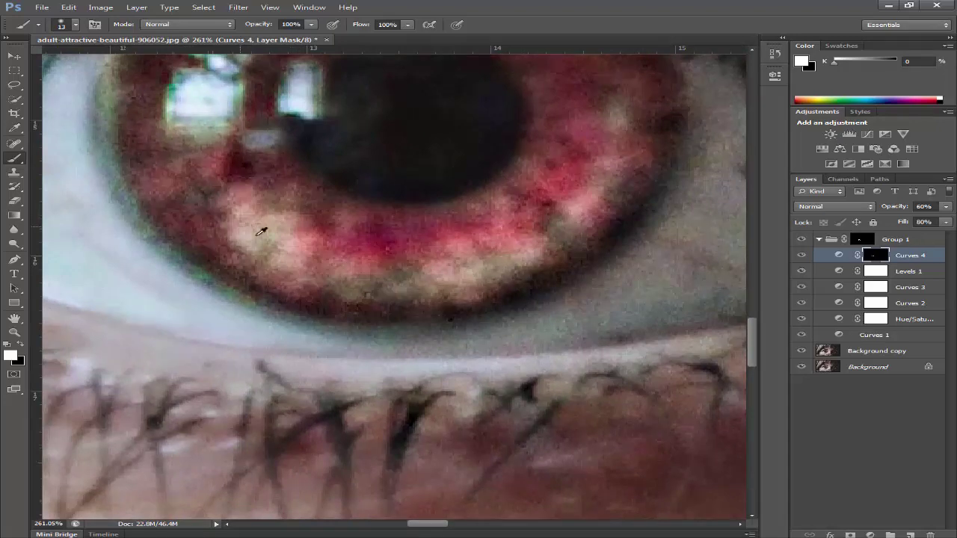
{"action": "scroll", "coordinate": [305, 225], "scroll_direction": "down", "scroll_amount": 4}
{"action": "left_click_drag", "start_coordinate": [306, 226], "coordinate": [245, 277]}
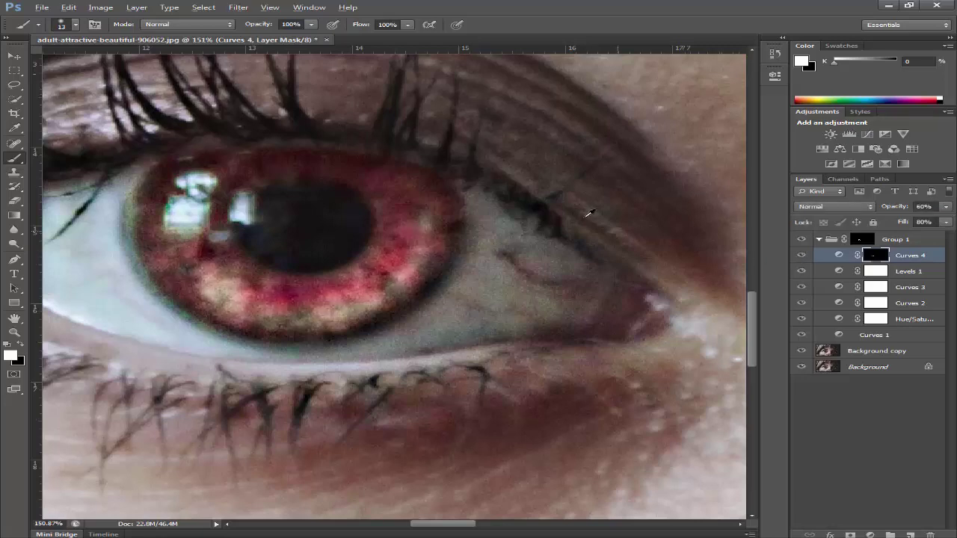
{"action": "scroll", "coordinate": [582, 240], "scroll_direction": "down", "scroll_amount": 4}
{"action": "left_click_drag", "start_coordinate": [581, 240], "coordinate": [635, 269]}
{"action": "scroll", "coordinate": [534, 294], "scroll_direction": "up", "scroll_amount": 2}
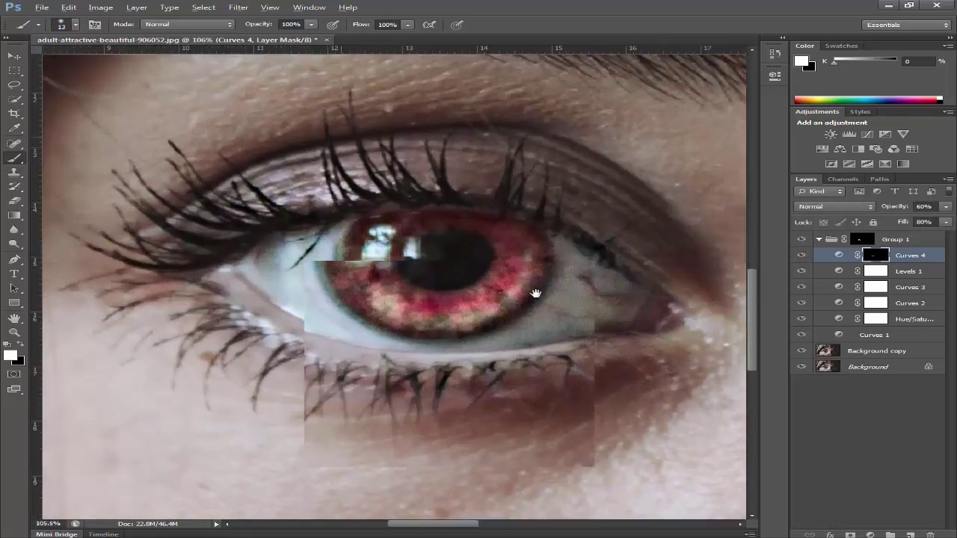
{"action": "left_click_drag", "start_coordinate": [533, 294], "coordinate": [522, 280]}
Step: Add a Curves adjustment layer directly above Levels 1 and raise the middle of its Blue curve to turn the iris magenta
{"action": "left_click", "coordinate": [901, 278]}
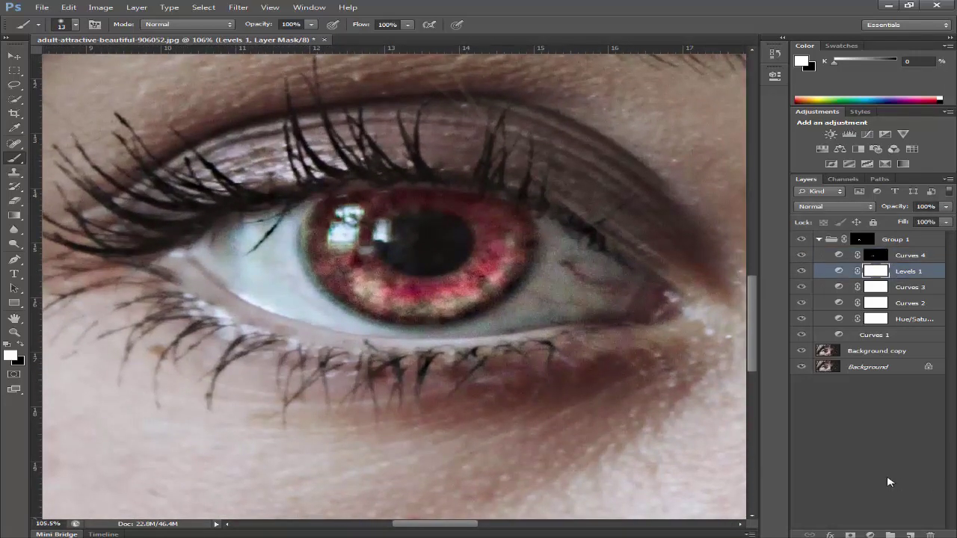
{"action": "left_click", "coordinate": [872, 534]}
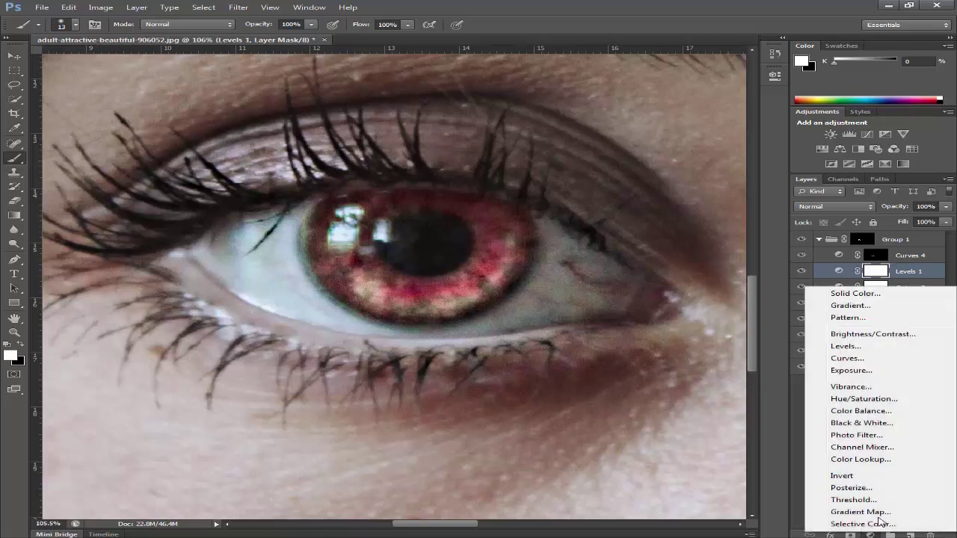
{"action": "left_click", "coordinate": [873, 362]}
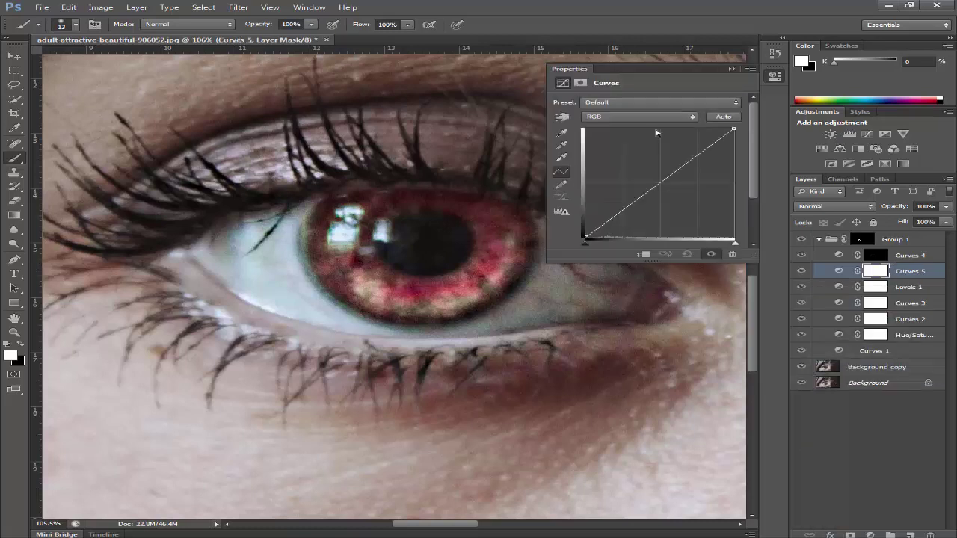
{"action": "left_click", "coordinate": [640, 118]}
{"action": "left_click", "coordinate": [628, 140]}
{"action": "left_click", "coordinate": [640, 116]}
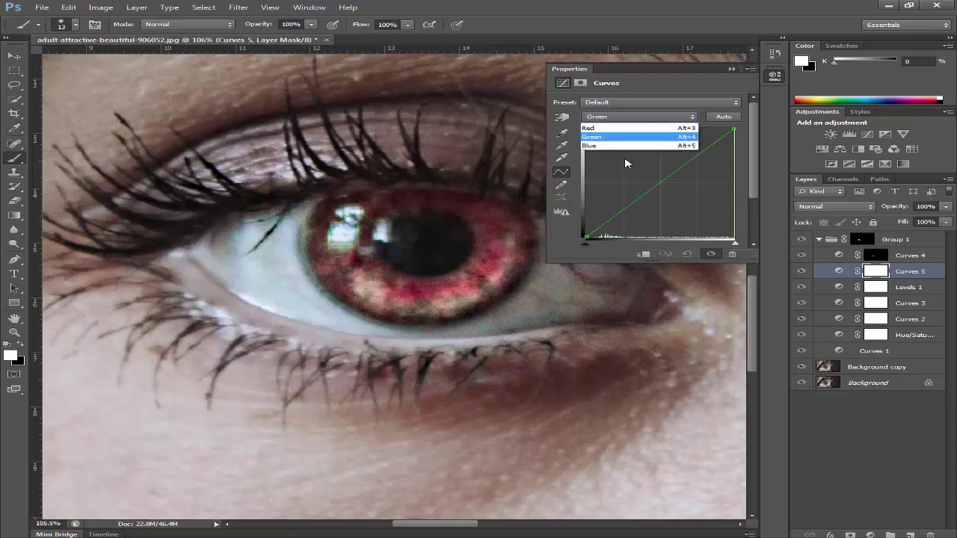
{"action": "left_click", "coordinate": [627, 156]}
{"action": "left_click_drag", "start_coordinate": [639, 198], "coordinate": [638, 181]}
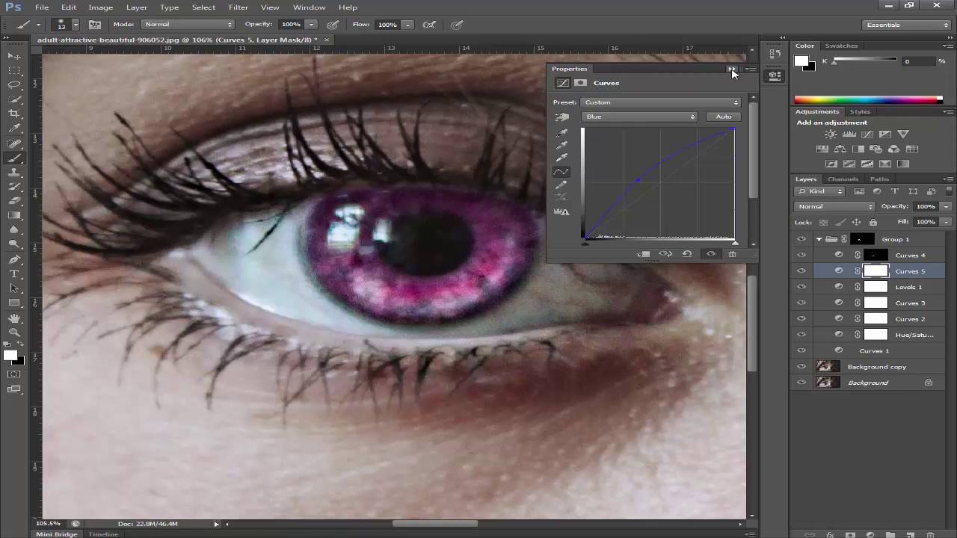
{"action": "left_click", "coordinate": [732, 70]}
Step: Add a Hue/Saturation adjustment layer above Curves 5 and shift its master hue slightly toward pink
{"action": "left_click", "coordinate": [871, 532]}
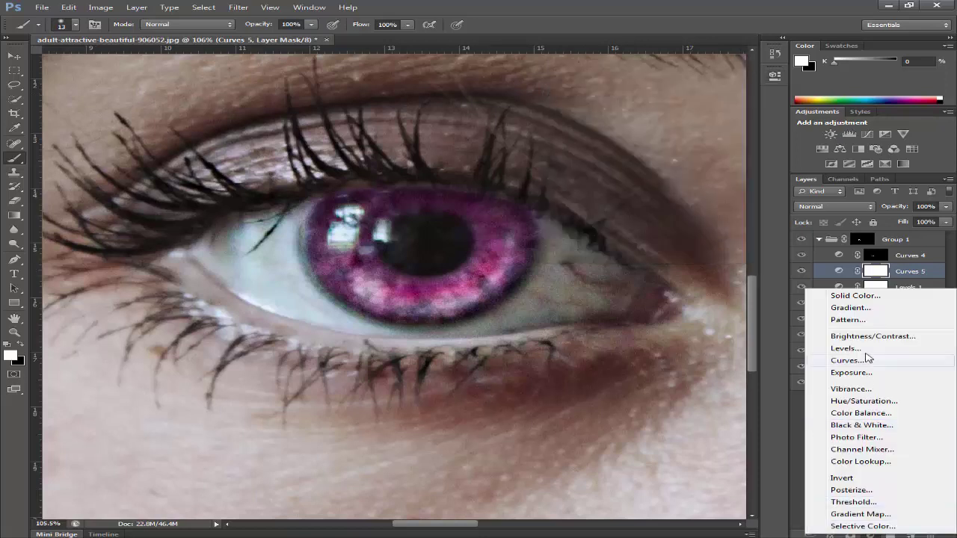
{"action": "left_click", "coordinate": [876, 409]}
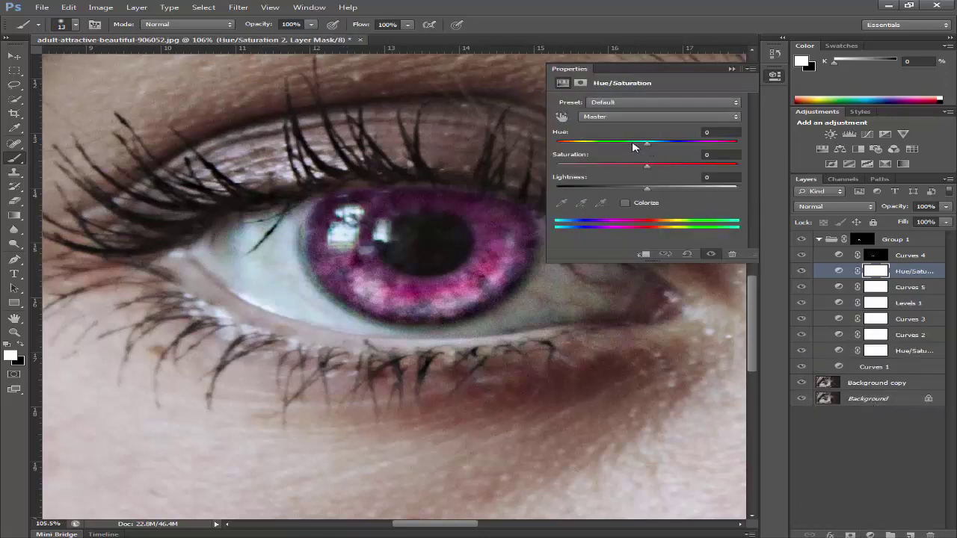
{"action": "left_click_drag", "start_coordinate": [632, 146], "coordinate": [660, 152]}
{"action": "left_click", "coordinate": [731, 69]}
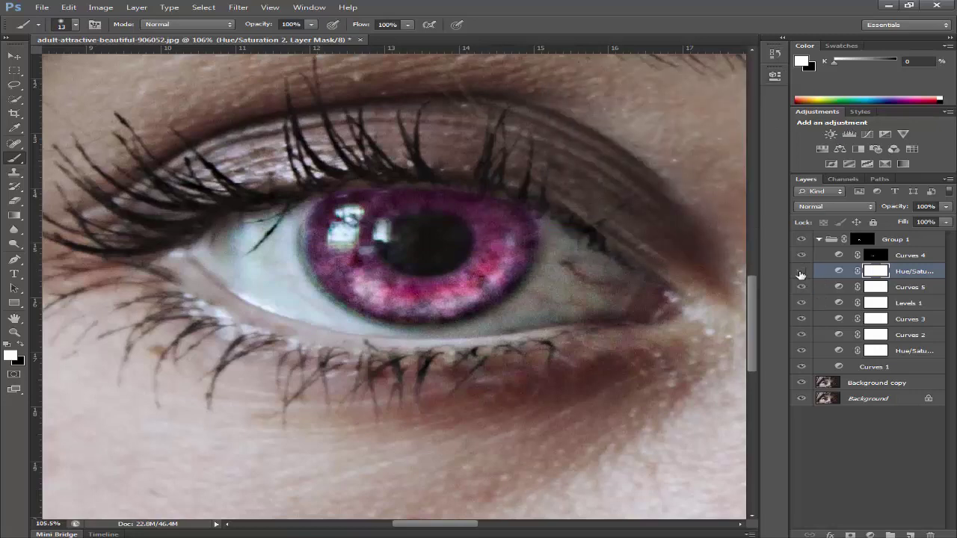
Step: Compare the iris with the new Hue/Saturation layer hidden and shown, both close up and in the full portrait
{"action": "left_click", "coordinate": [800, 271]}
{"action": "left_click", "coordinate": [800, 271]}
{"action": "key", "text": "ctrl+0"}
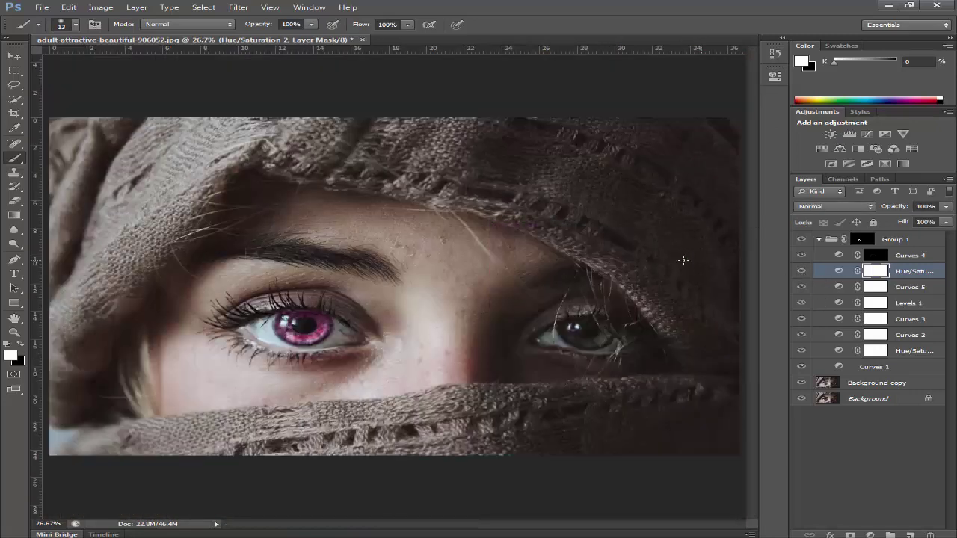
{"action": "left_click", "coordinate": [800, 272]}
{"action": "left_click", "coordinate": [800, 272]}
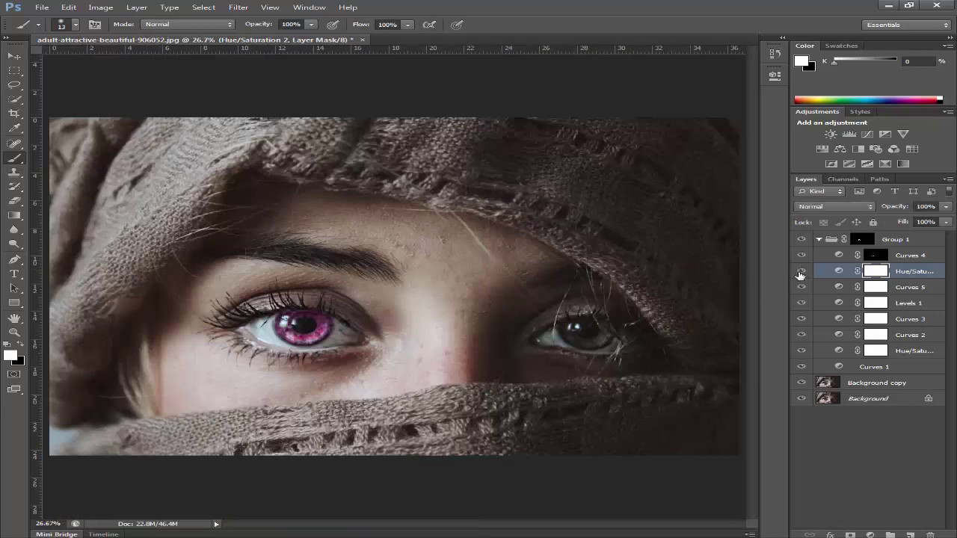
Step: On the Group 1 mask, paint white with the 13 px brush along the lower edge of the shaded eye's iris
{"action": "left_click", "coordinate": [910, 255]}
{"action": "left_click", "coordinate": [863, 240]}
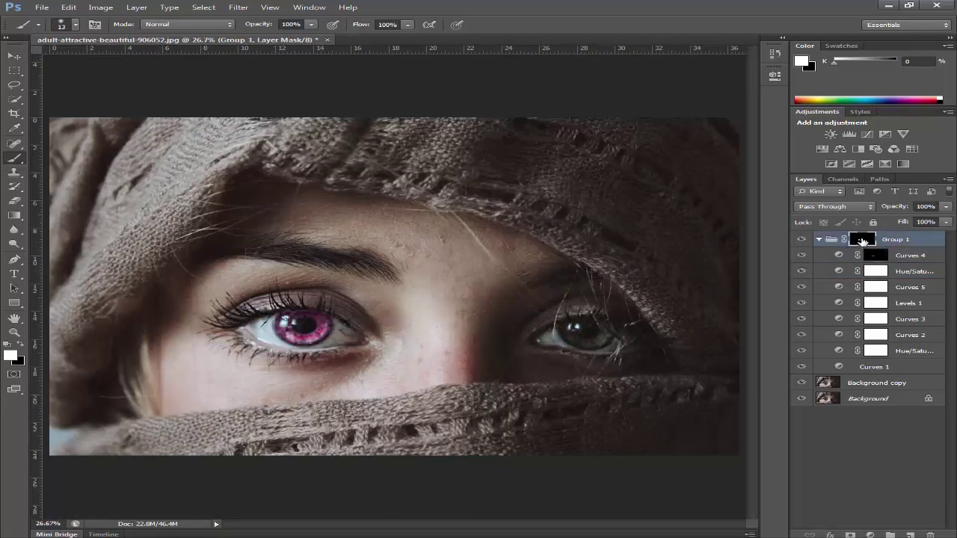
{"action": "scroll", "coordinate": [565, 307], "scroll_direction": "up", "scroll_amount": 7}
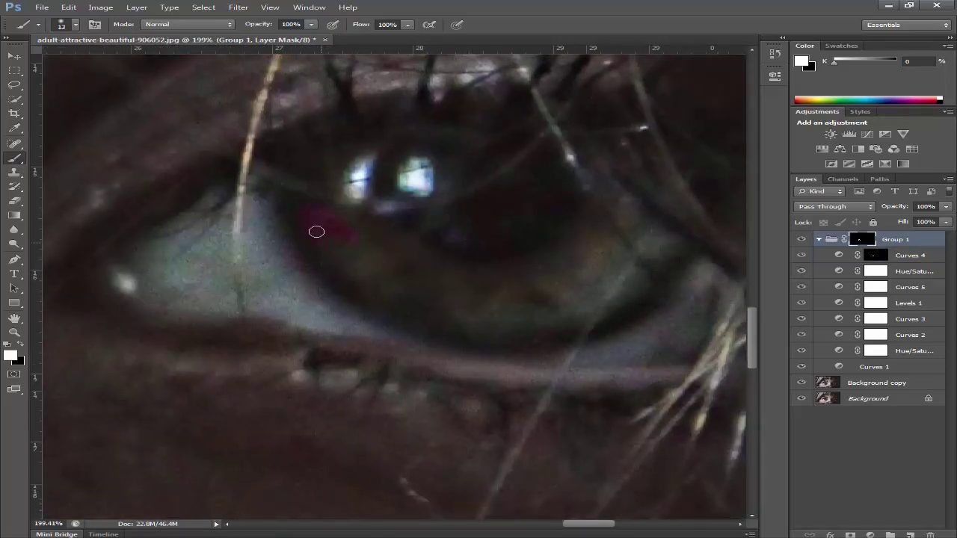
{"action": "right_click", "coordinate": [316, 232]}
{"action": "left_click", "coordinate": [311, 209]}
{"action": "mouse_move", "coordinate": [365, 296]}
{"action": "left_mouse_down"}
{"action": "mouse_move", "coordinate": [399, 319]}
{"action": "mouse_move", "coordinate": [480, 332]}
{"action": "mouse_move", "coordinate": [557, 317]}
{"action": "left_mouse_up"}
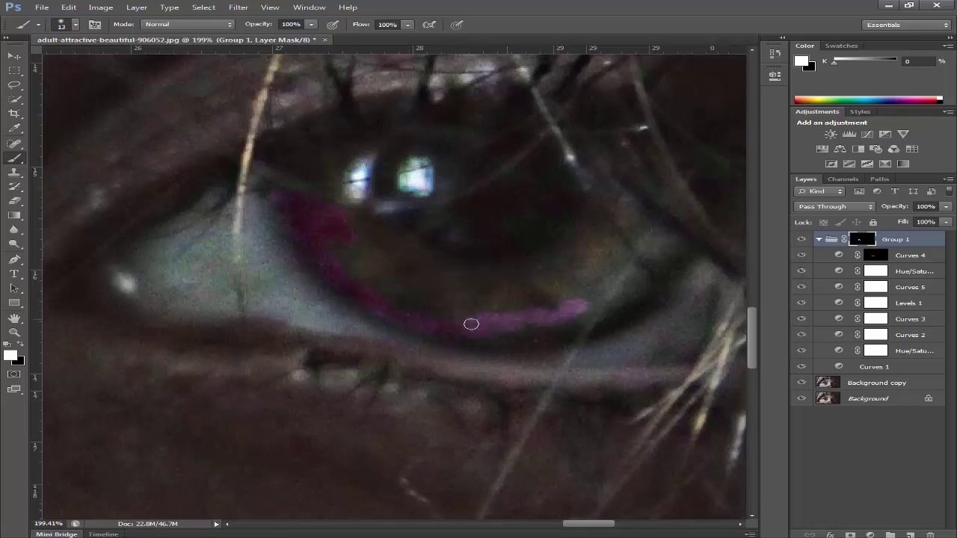
{"action": "left_click_drag", "start_coordinate": [329, 256], "coordinate": [334, 226]}
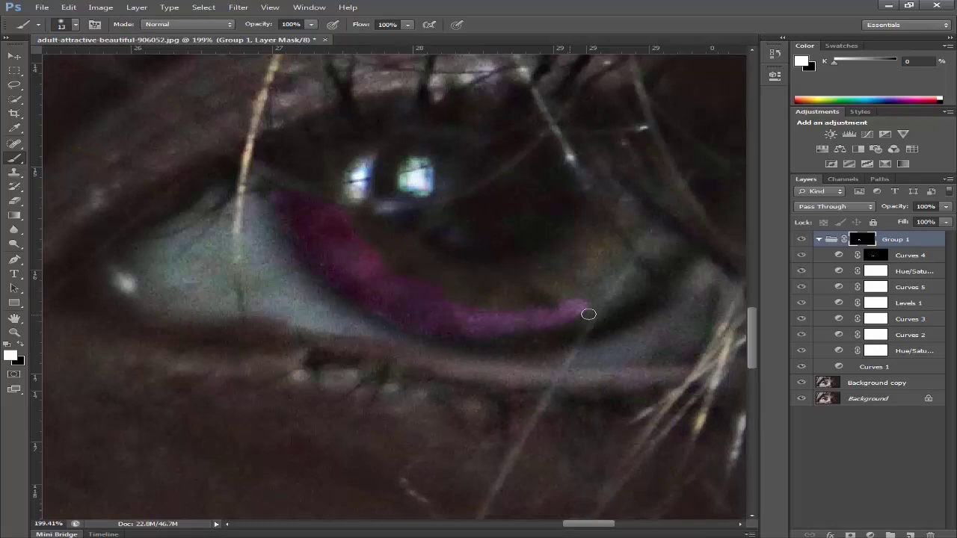
{"action": "mouse_move", "coordinate": [590, 316]}
{"action": "left_mouse_down"}
{"action": "mouse_move", "coordinate": [645, 274]}
{"action": "mouse_move", "coordinate": [615, 265]}
{"action": "mouse_move", "coordinate": [662, 250]}
{"action": "left_mouse_up"}
Step: Fill in the rest of the shaded iris in white on the Group 1 mask, using a 62 px brush below and 33 px above
{"action": "key", "text": "bracketright"}
{"action": "key", "text": "bracketright"}
{"action": "key", "text": "bracketright"}
{"action": "key", "text": "bracketright"}
{"action": "key", "text": "bracketright"}
{"action": "mouse_move", "coordinate": [538, 317]}
{"action": "left_mouse_down"}
{"action": "mouse_move", "coordinate": [602, 266]}
{"action": "mouse_move", "coordinate": [511, 307]}
{"action": "mouse_move", "coordinate": [615, 244]}
{"action": "mouse_move", "coordinate": [554, 284]}
{"action": "mouse_move", "coordinate": [463, 291]}
{"action": "mouse_move", "coordinate": [520, 289]}
{"action": "mouse_move", "coordinate": [386, 258]}
{"action": "mouse_move", "coordinate": [341, 233]}
{"action": "mouse_move", "coordinate": [409, 275]}
{"action": "mouse_move", "coordinate": [638, 276]}
{"action": "mouse_move", "coordinate": [600, 312]}
{"action": "mouse_move", "coordinate": [596, 199]}
{"action": "mouse_move", "coordinate": [595, 223]}
{"action": "left_mouse_up"}
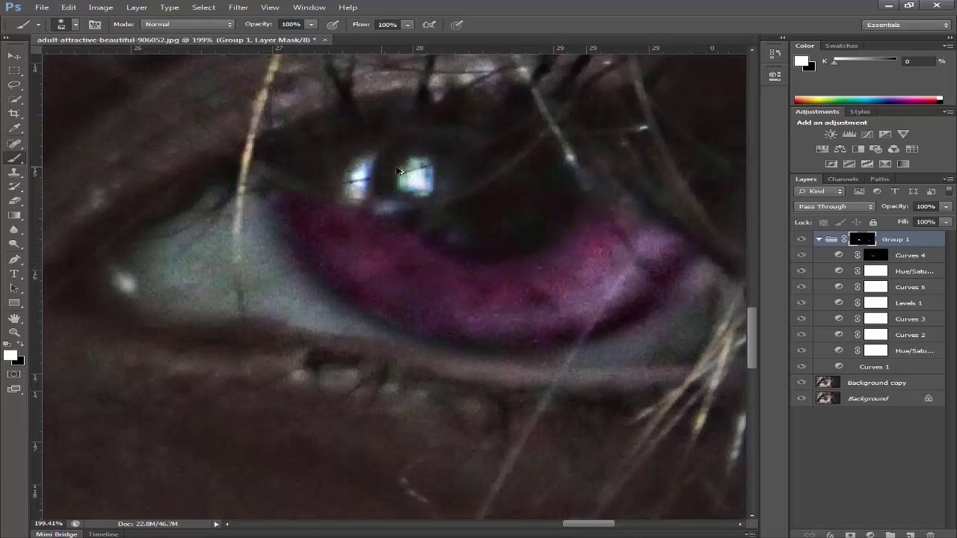
{"action": "left_click_drag", "start_coordinate": [442, 147], "coordinate": [421, 149]}
{"action": "mouse_move", "coordinate": [348, 154]}
{"action": "left_mouse_down"}
{"action": "mouse_move", "coordinate": [290, 160]}
{"action": "mouse_move", "coordinate": [332, 148]}
{"action": "mouse_move", "coordinate": [318, 186]}
{"action": "mouse_move", "coordinate": [364, 140]}
{"action": "mouse_move", "coordinate": [411, 127]}
{"action": "mouse_move", "coordinate": [335, 145]}
{"action": "mouse_move", "coordinate": [312, 163]}
{"action": "mouse_move", "coordinate": [398, 127]}
{"action": "mouse_move", "coordinate": [497, 118]}
{"action": "mouse_move", "coordinate": [548, 128]}
{"action": "mouse_move", "coordinate": [602, 166]}
{"action": "mouse_move", "coordinate": [596, 150]}
{"action": "mouse_move", "coordinate": [596, 174]}
{"action": "mouse_move", "coordinate": [589, 163]}
{"action": "mouse_move", "coordinate": [650, 229]}
{"action": "left_mouse_up"}
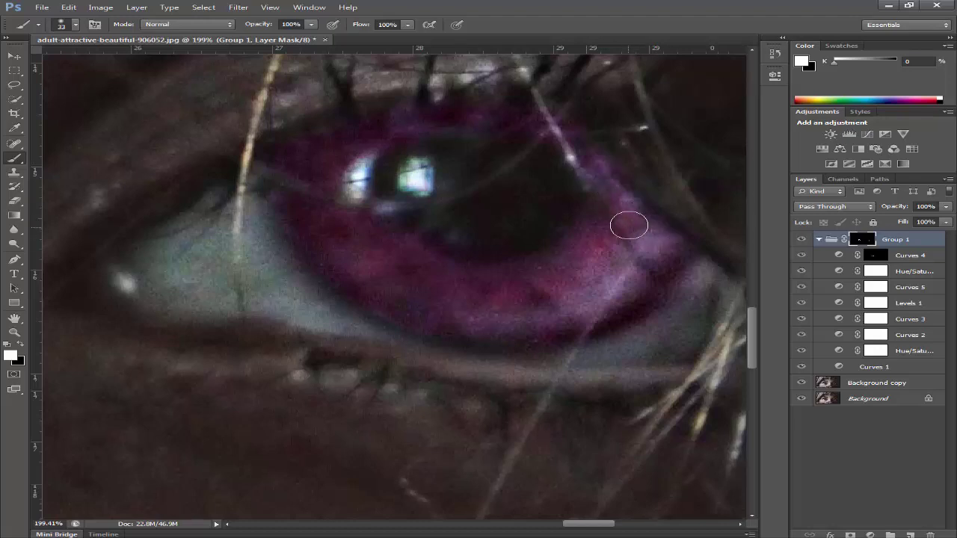
Step: Paint black on the Group 1 mask along the hairs crossing the shaded iris, using 16 px and 7 px brushes
{"action": "key", "text": "x"}
{"action": "right_click", "coordinate": [572, 159], "text": "alt"}
{"action": "mouse_move", "coordinate": [570, 157]}
{"action": "left_mouse_down"}
{"action": "mouse_move", "coordinate": [645, 264]}
{"action": "mouse_move", "coordinate": [627, 263]}
{"action": "left_mouse_up"}
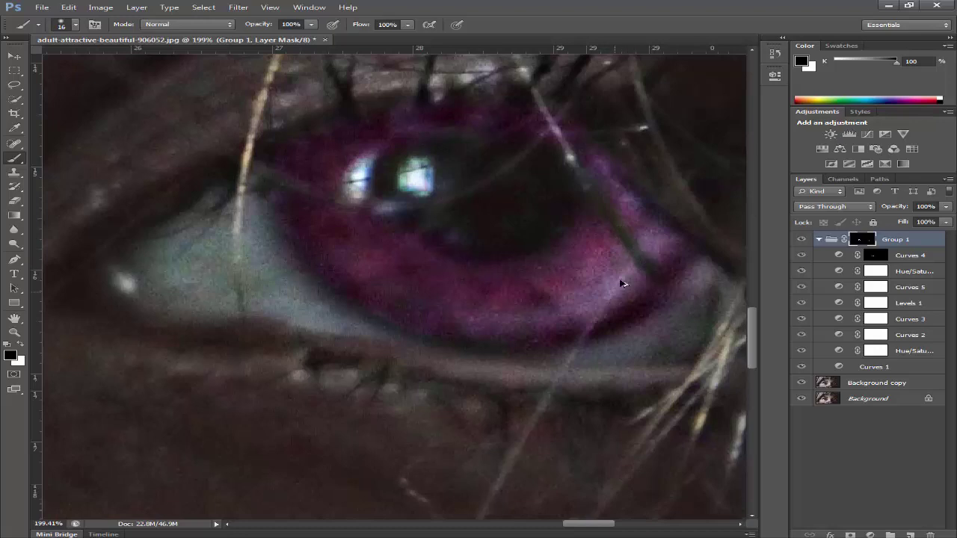
{"action": "right_click", "coordinate": [622, 282], "text": "alt"}
{"action": "scroll", "coordinate": [613, 291], "scroll_direction": "up", "scroll_amount": 4}
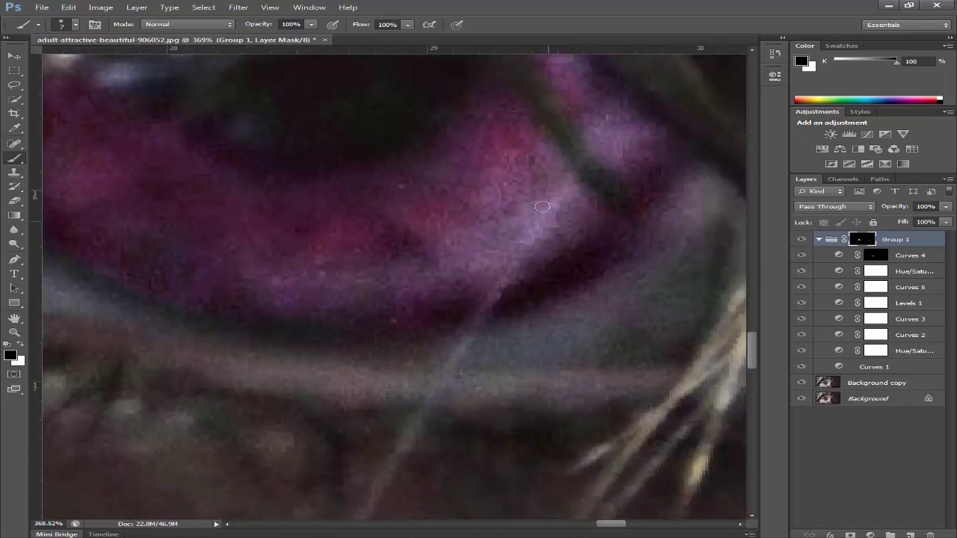
{"action": "mouse_move", "coordinate": [568, 184]}
{"action": "left_mouse_down"}
{"action": "mouse_move", "coordinate": [498, 279]}
{"action": "mouse_move", "coordinate": [453, 367]}
{"action": "left_mouse_up"}
{"action": "mouse_move", "coordinate": [562, 185]}
{"action": "left_mouse_down"}
{"action": "mouse_move", "coordinate": [605, 106]}
{"action": "mouse_move", "coordinate": [634, 75]}
{"action": "left_mouse_up"}
{"action": "scroll", "coordinate": [544, 194], "scroll_direction": "down", "scroll_amount": 2}
{"action": "scroll", "coordinate": [544, 194], "scroll_direction": "down", "scroll_amount": 3}
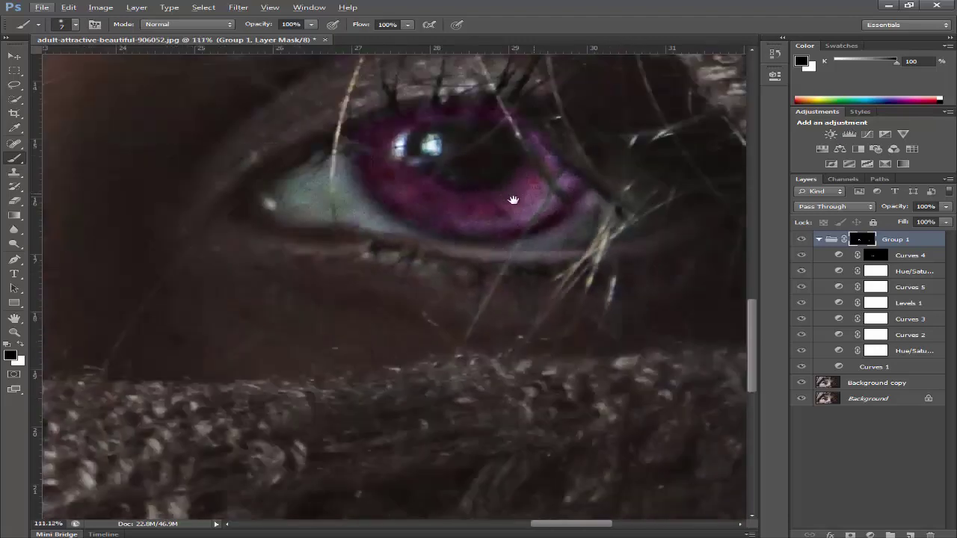
Step: Lower the brush flow to 57% and mask out the fine hair crossing the shaded eye's pupil with the 7 px black brush
{"action": "scroll", "coordinate": [539, 207], "scroll_direction": "up", "scroll_amount": 2}
{"action": "right_click", "coordinate": [539, 208]}
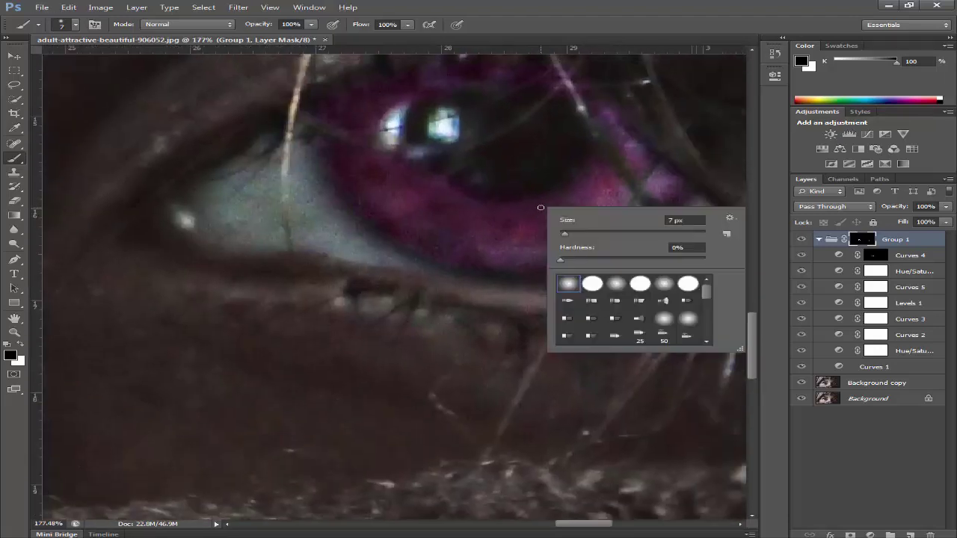
{"action": "left_click_drag", "start_coordinate": [357, 25], "coordinate": [332, 24]}
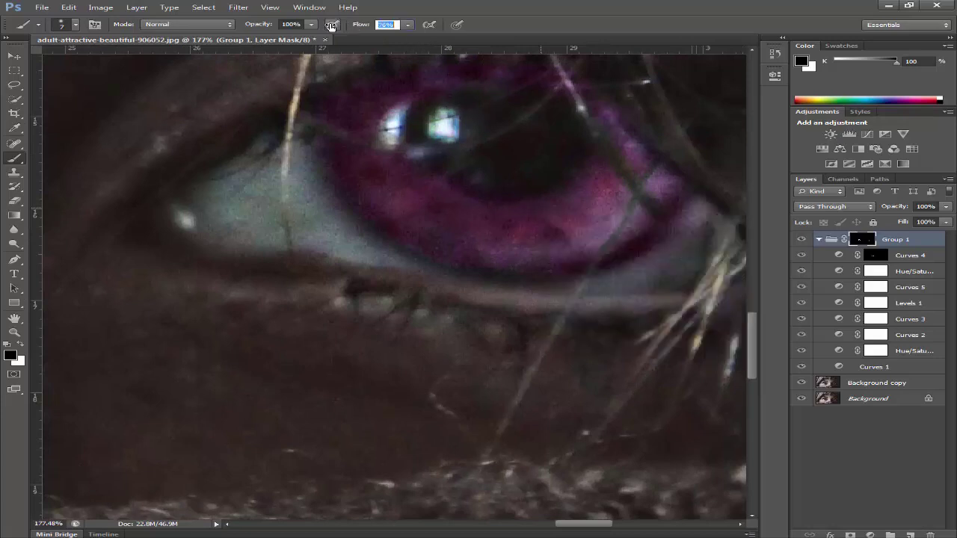
{"action": "scroll", "coordinate": [378, 75], "scroll_direction": "up", "scroll_amount": 3}
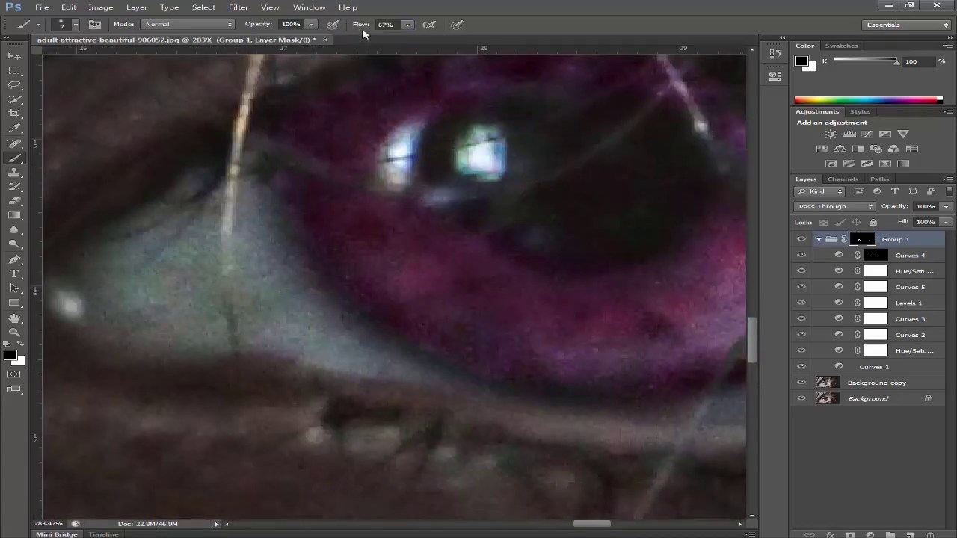
{"action": "left_click_drag", "start_coordinate": [364, 28], "coordinate": [356, 28]}
{"action": "left_click_drag", "start_coordinate": [576, 98], "coordinate": [392, 254]}
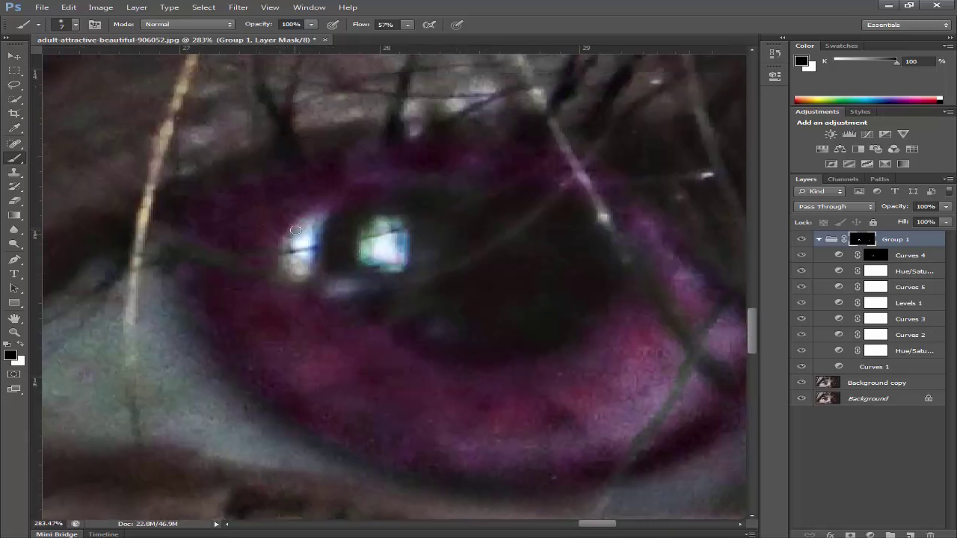
Step: Paint white with a 15 px brush over the catchlights of the shaded eye on the Group 1 mask
{"action": "key", "text": "x"}
{"action": "key", "text": "bracketright"}
{"action": "key", "text": "bracketright"}
{"action": "key", "text": "bracketright"}
{"action": "key", "text": "bracketright"}
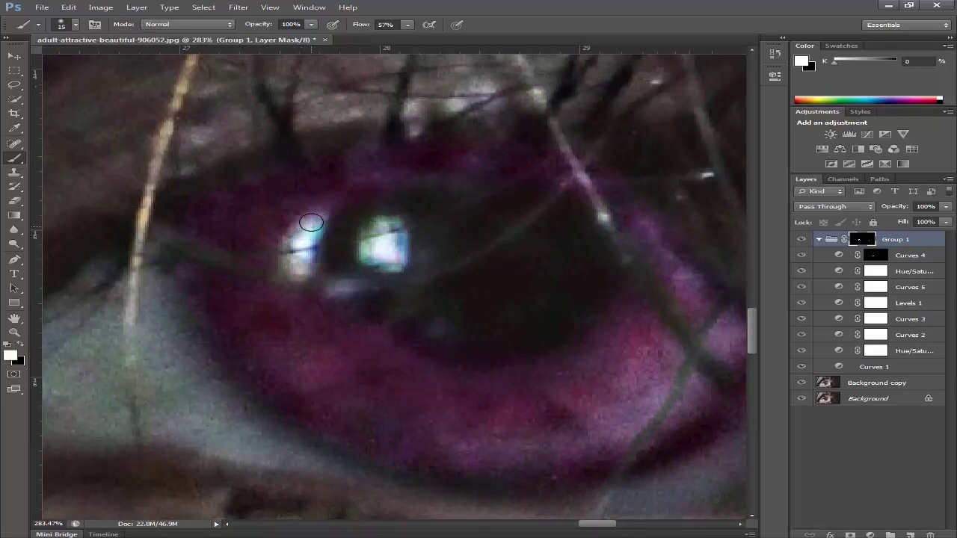
{"action": "left_click_drag", "start_coordinate": [312, 223], "coordinate": [320, 221]}
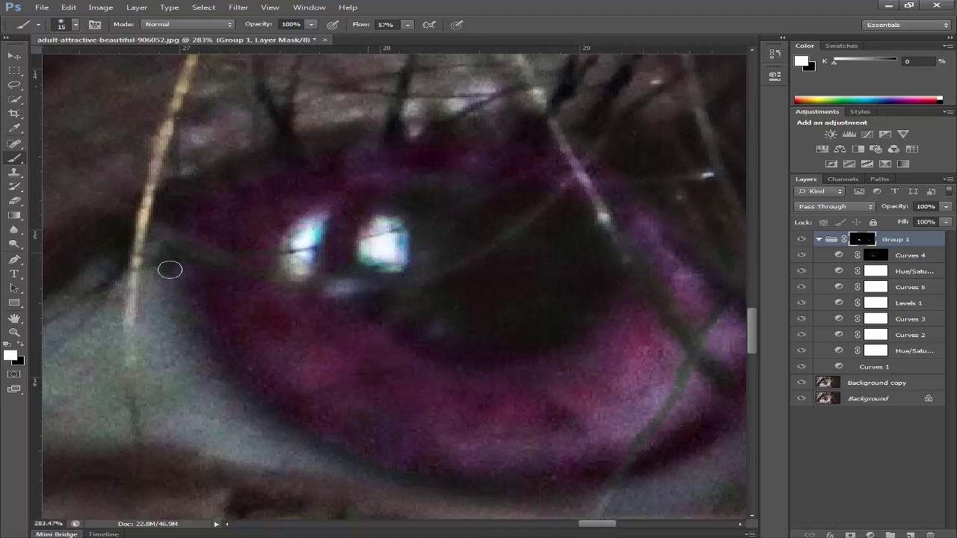
Step: Paint black on the Group 1 mask over the shaded eye's pupil and catchlights, and thin the brush to 3 px for the crossing hair
{"action": "left_click", "coordinate": [21, 343]}
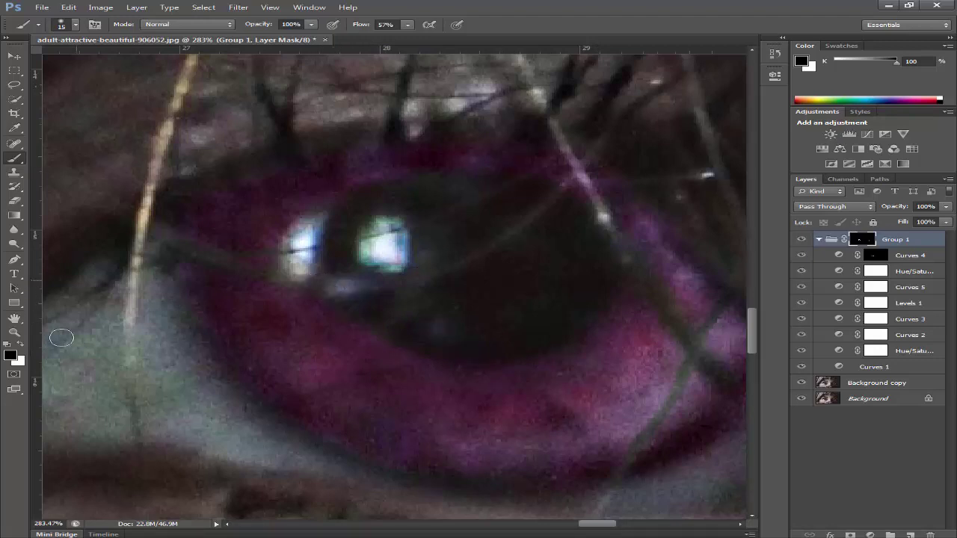
{"action": "left_click", "coordinate": [20, 344]}
{"action": "left_click", "coordinate": [7, 346]}
{"action": "left_click_drag", "start_coordinate": [514, 184], "coordinate": [505, 183]}
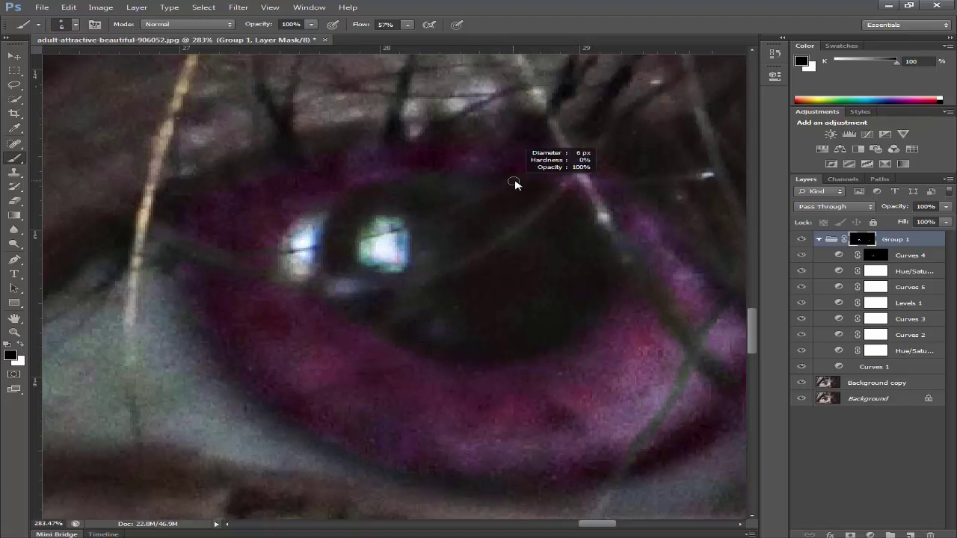
{"action": "scroll", "coordinate": [513, 182], "scroll_direction": "up", "scroll_amount": 5}
{"action": "left_click_drag", "start_coordinate": [468, 214], "coordinate": [458, 214]}
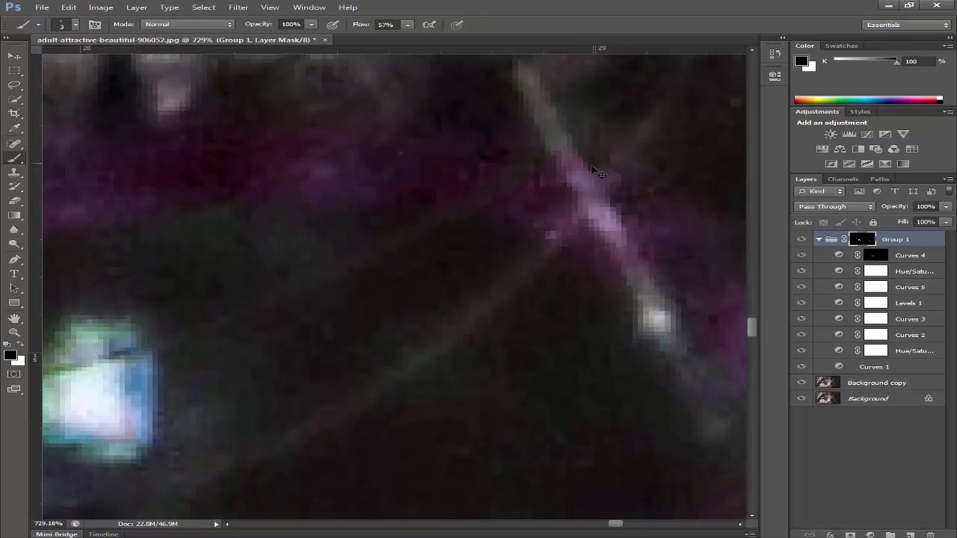
Step: Compare the full portrait with Group 1 hidden and shown, and select the Curves 4 layer
{"action": "key", "text": "ctrl+0"}
{"action": "left_click", "coordinate": [801, 239]}
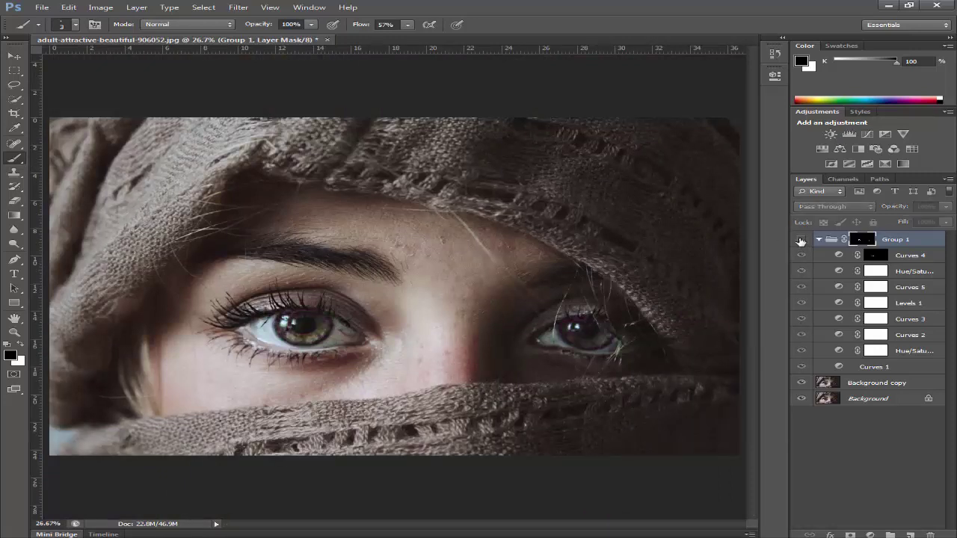
{"action": "left_click", "coordinate": [798, 239]}
{"action": "left_click", "coordinate": [798, 240]}
{"action": "left_click", "coordinate": [798, 239]}
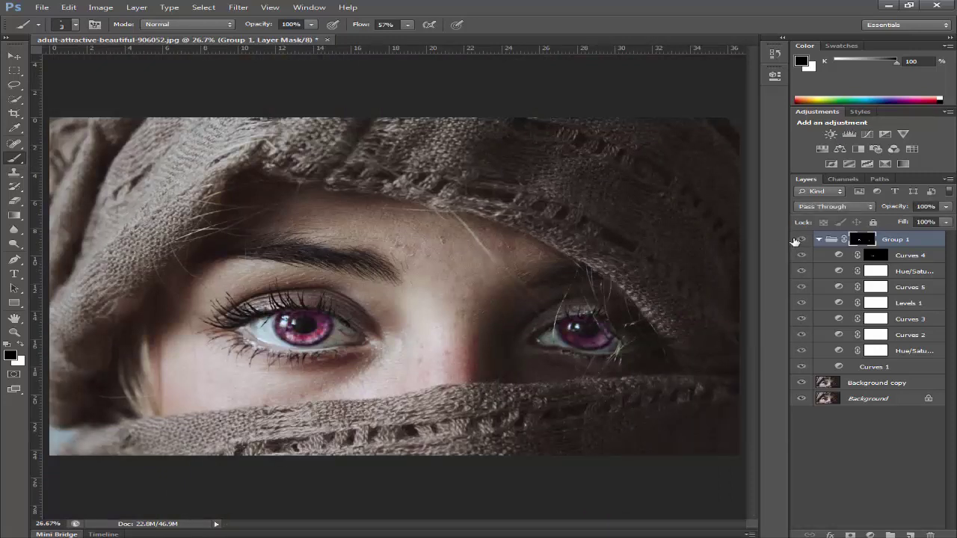
{"action": "left_click", "coordinate": [880, 257]}
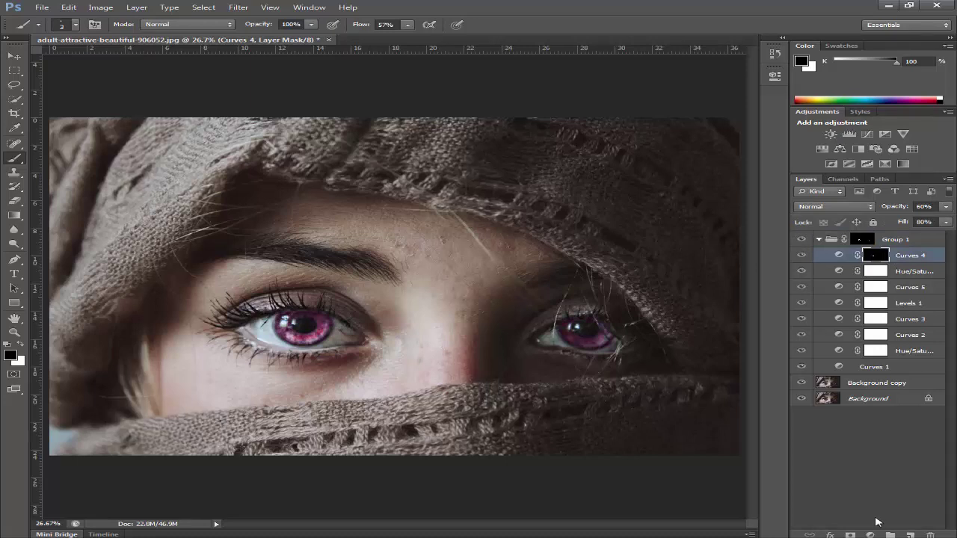
Step: Add a Curves adjustment above Curves 4, pull the RGB midtones slightly down, and compare the irises with the adjustment hidden and shown
{"action": "left_click", "coordinate": [870, 535]}
{"action": "left_click", "coordinate": [867, 356]}
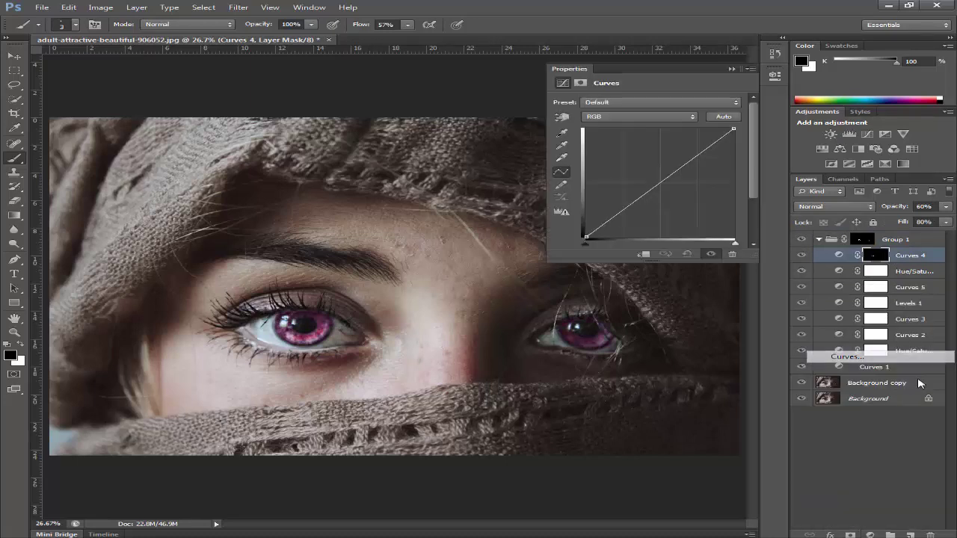
{"action": "mouse_move", "coordinate": [649, 190]}
{"action": "left_mouse_down"}
{"action": "mouse_move", "coordinate": [647, 181]}
{"action": "mouse_move", "coordinate": [667, 192]}
{"action": "mouse_move", "coordinate": [637, 163]}
{"action": "mouse_move", "coordinate": [663, 187]}
{"action": "left_mouse_up"}
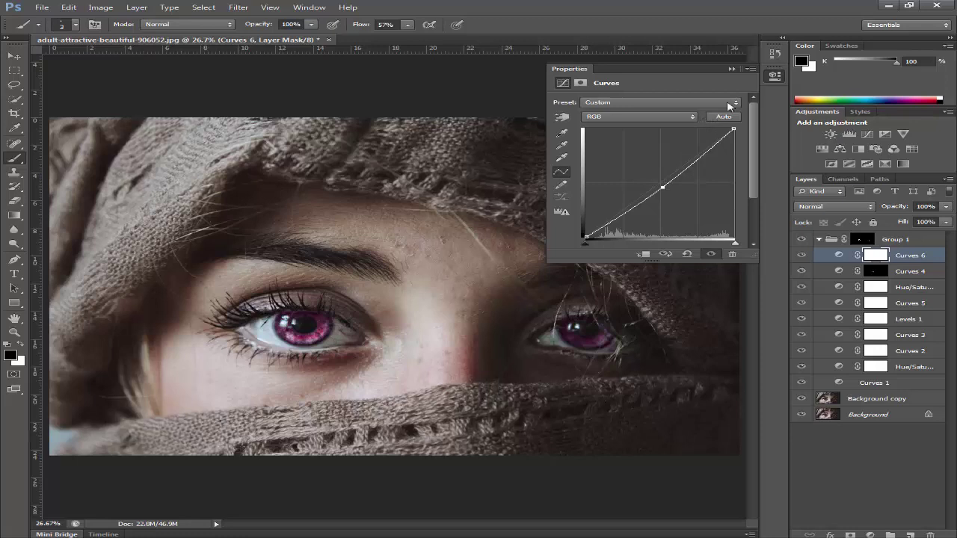
{"action": "left_click", "coordinate": [730, 69]}
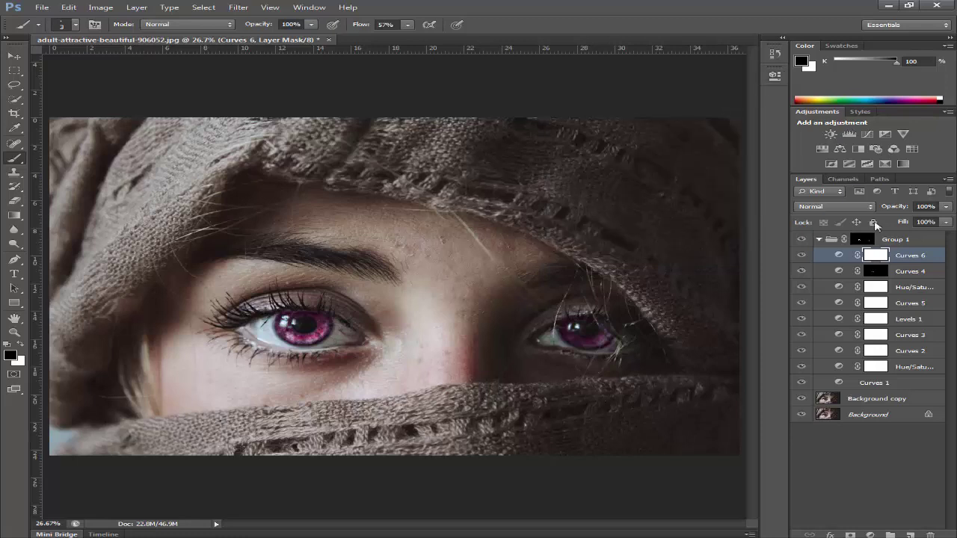
{"action": "left_click", "coordinate": [797, 255]}
{"action": "left_click", "coordinate": [797, 255]}
{"action": "left_click", "coordinate": [797, 255]}
{"action": "left_click", "coordinate": [797, 254]}
Step: Save the edited portrait to the Desktop as a separate JPEG copy at quality 12 (Maximum) with the Baseline ("Standard") format option
{"action": "left_click", "coordinate": [42, 6]}
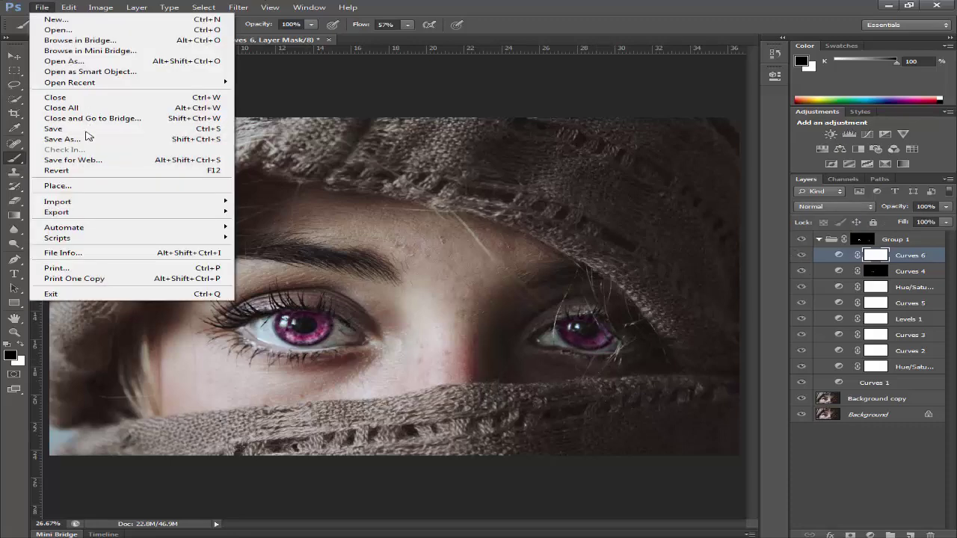
{"action": "left_click", "coordinate": [94, 142]}
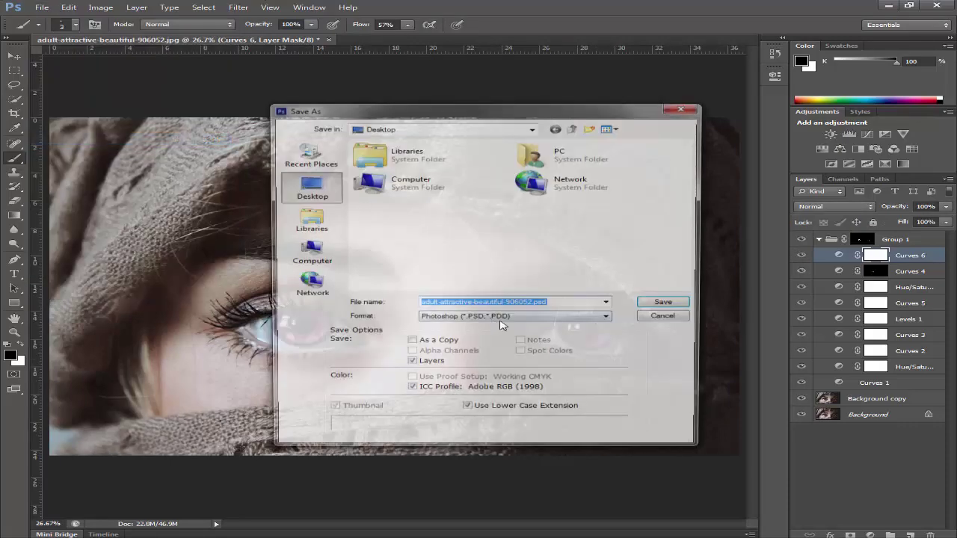
{"action": "left_click", "coordinate": [516, 319]}
{"action": "left_click", "coordinate": [525, 386]}
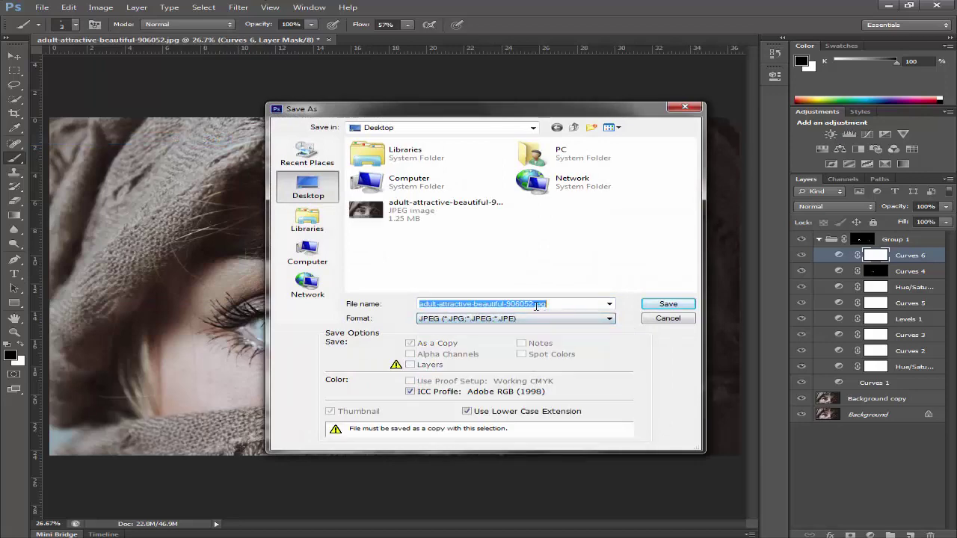
{"action": "key", "text": "Return"}
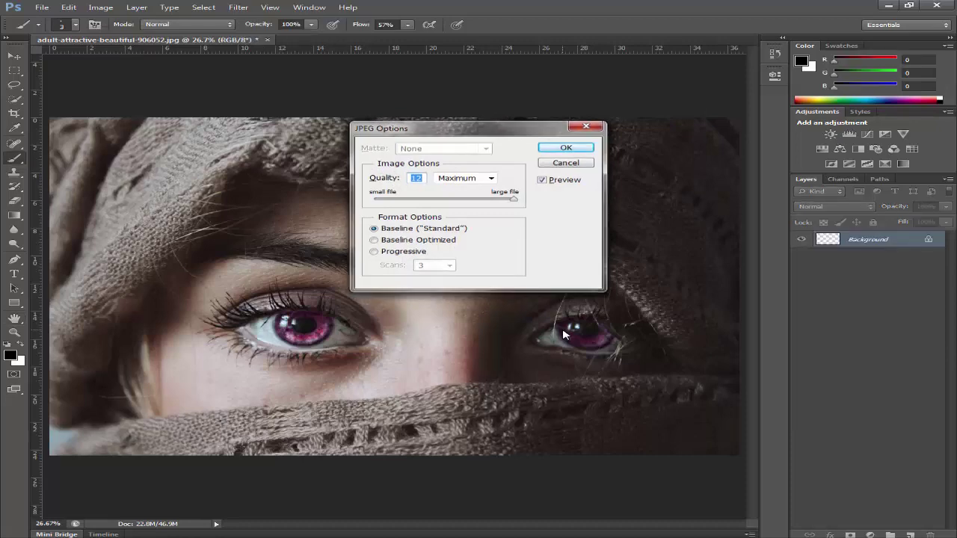
{"action": "key", "text": "Return"}
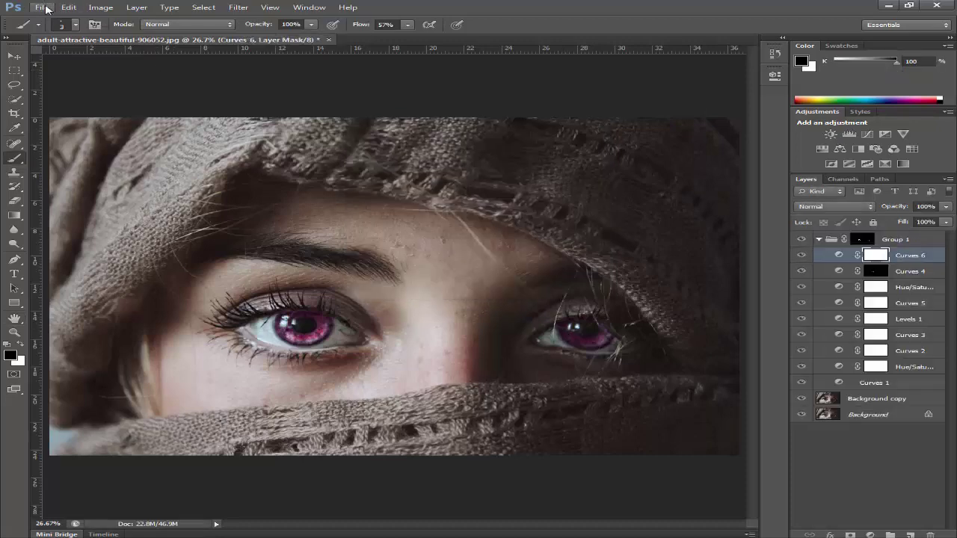
Step: Preview the original adult-attractive-beautiful-906052.jpg on the Desktop from the file-opening dialog
{"action": "left_click", "coordinate": [45, 8]}
{"action": "left_click", "coordinate": [68, 34]}
{"action": "left_click", "coordinate": [438, 247]}
{"action": "key", "text": "shift+F10"}
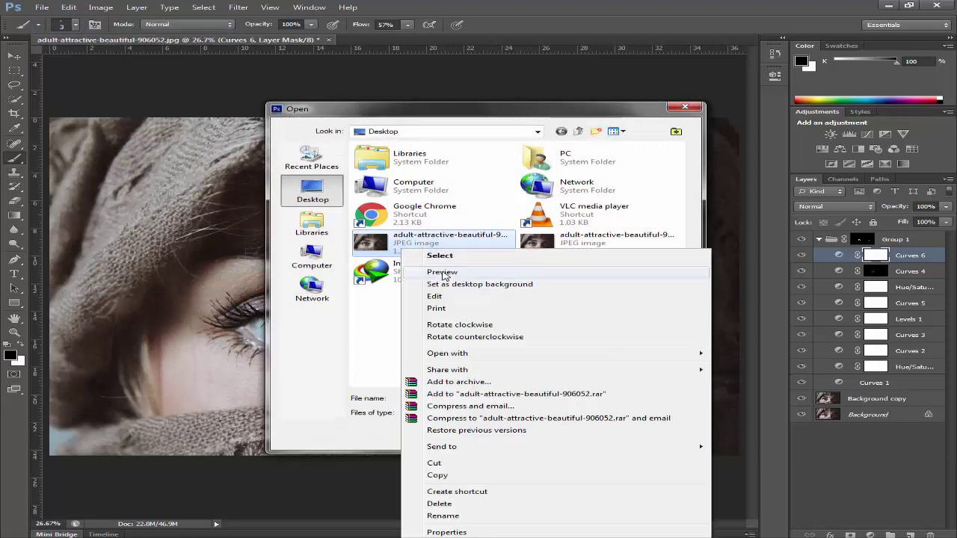
{"action": "left_click", "coordinate": [444, 275]}
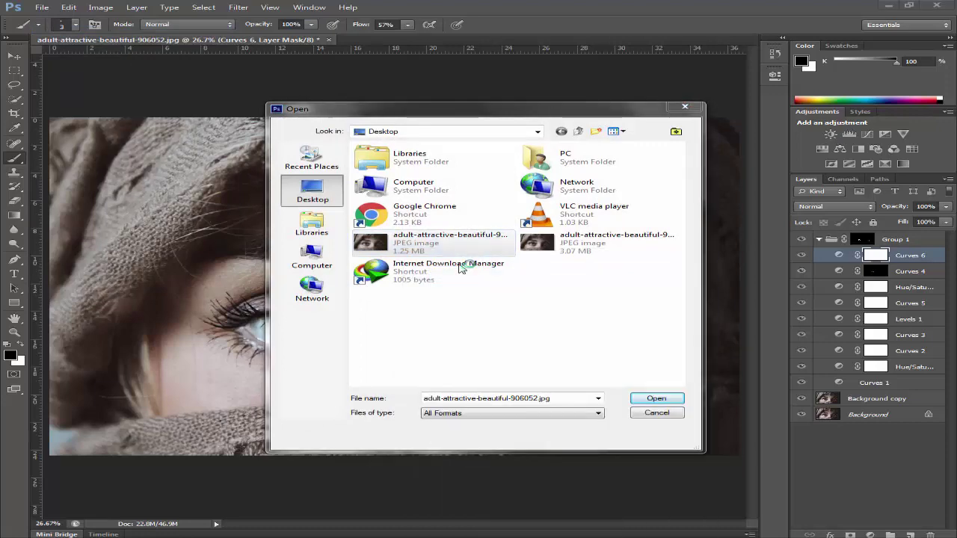